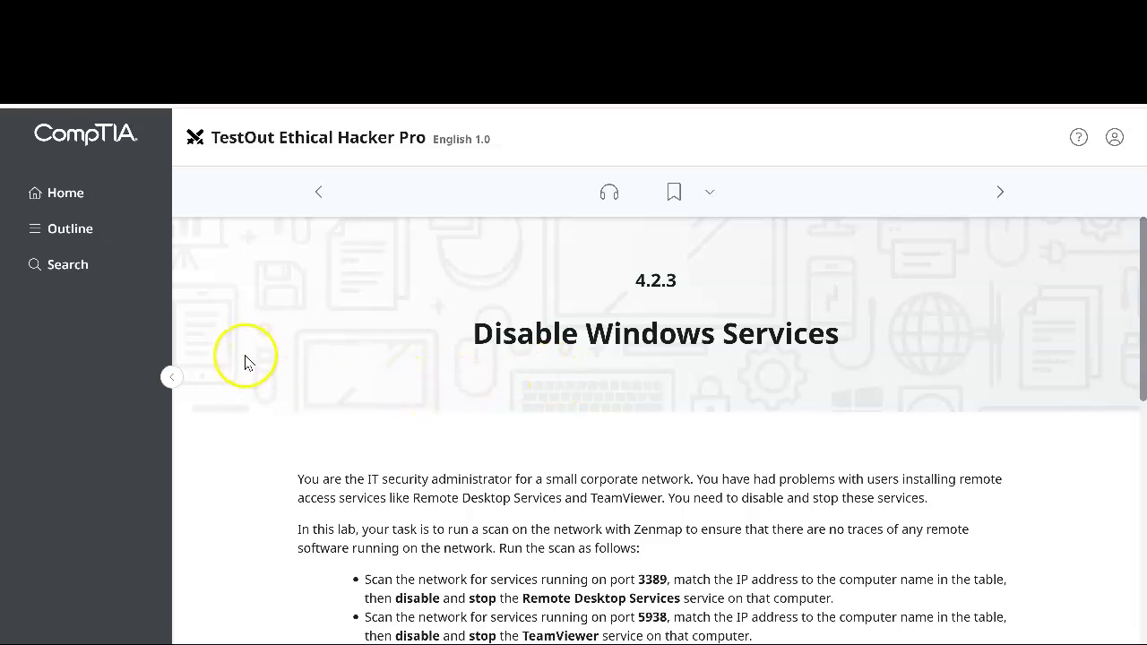
- Launch the Disable Windows Services lab to reach the IT-Laptop Kali desktop
scroll(234, 357, down, 1)
scroll(275, 351, down, 2)
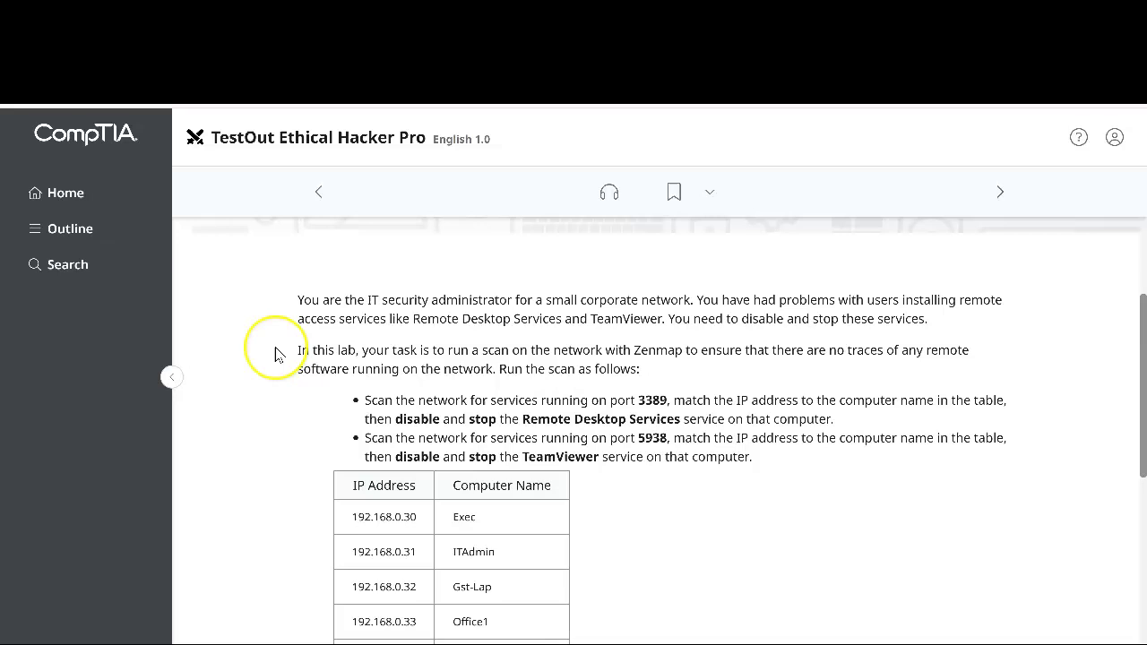
scroll(275, 354, down, 2)
scroll(276, 353, down, 1)
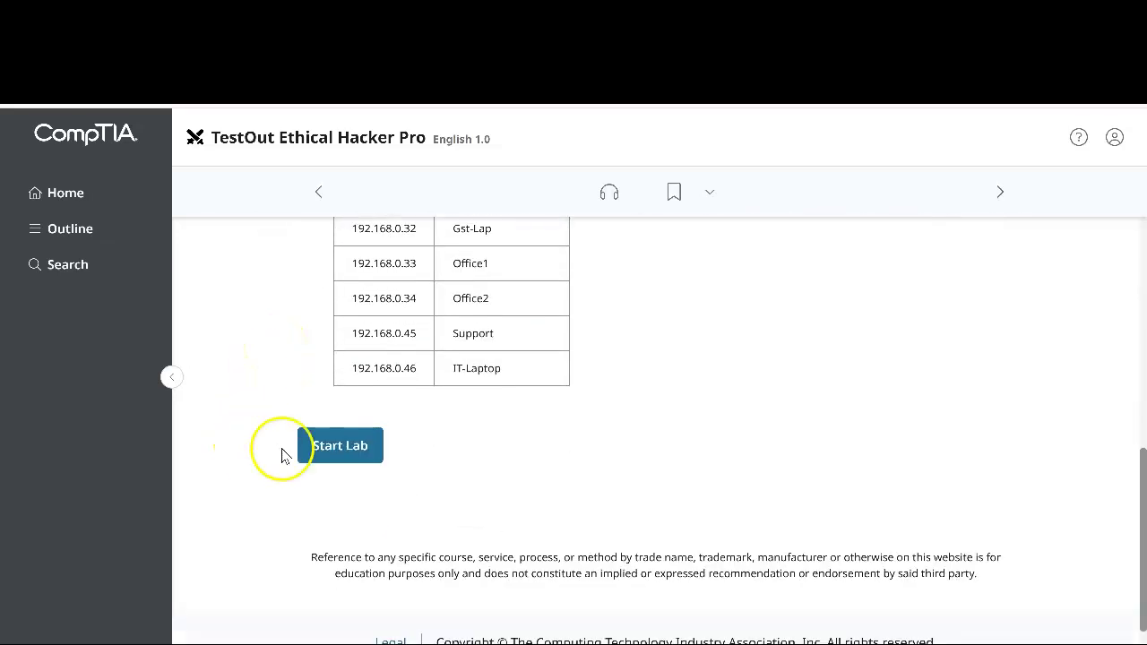
click(329, 453)
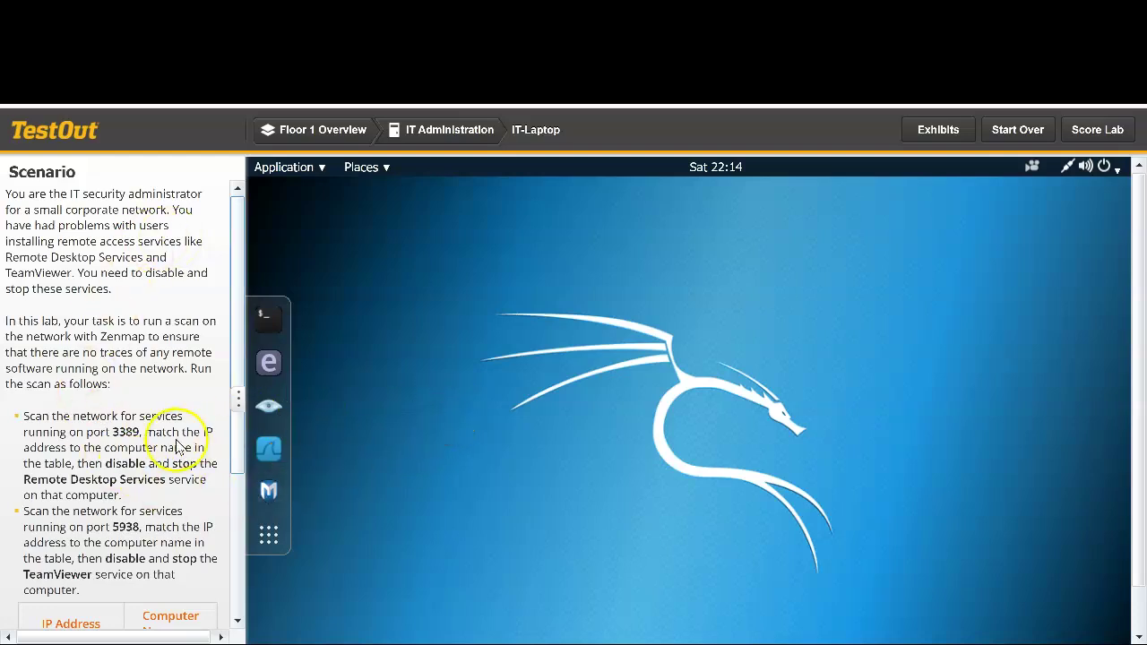
scroll(115, 445, down, 2)
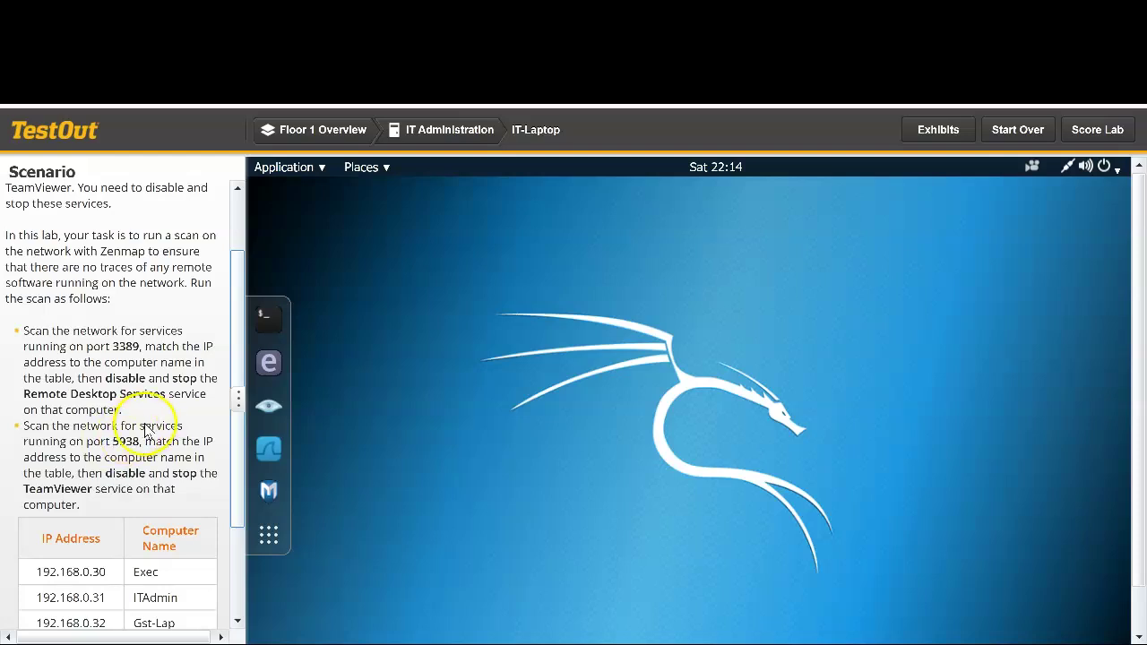
- Open Zenmap and edit the scan command to nmap -p 3389 192.168.0.0/24
click(269, 408)
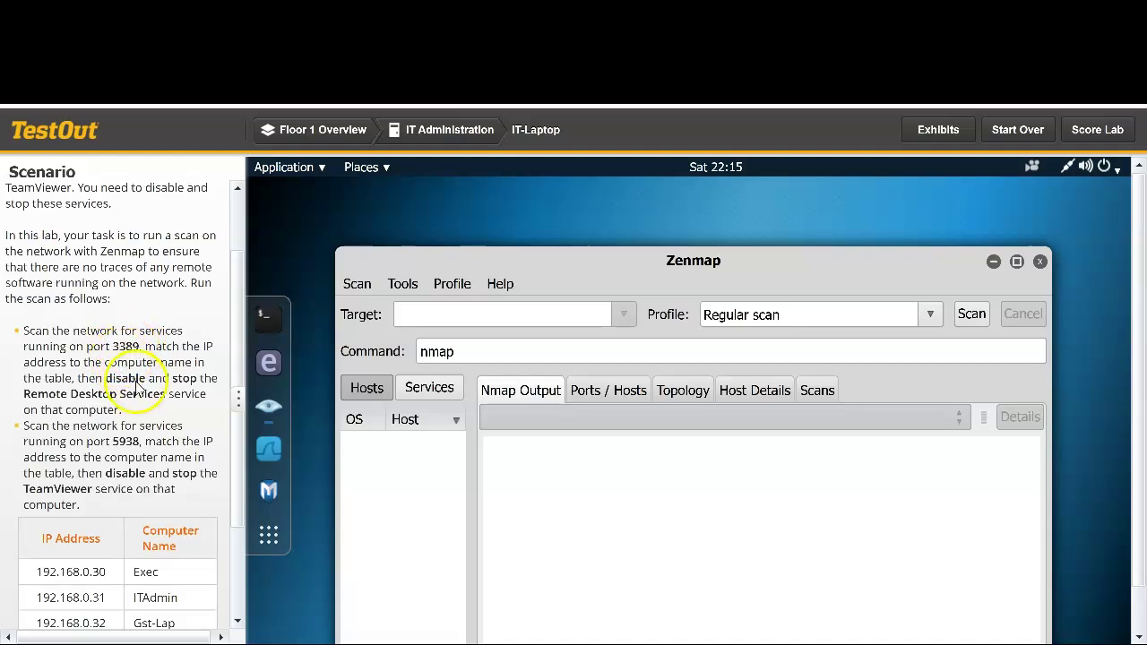
click(520, 348)
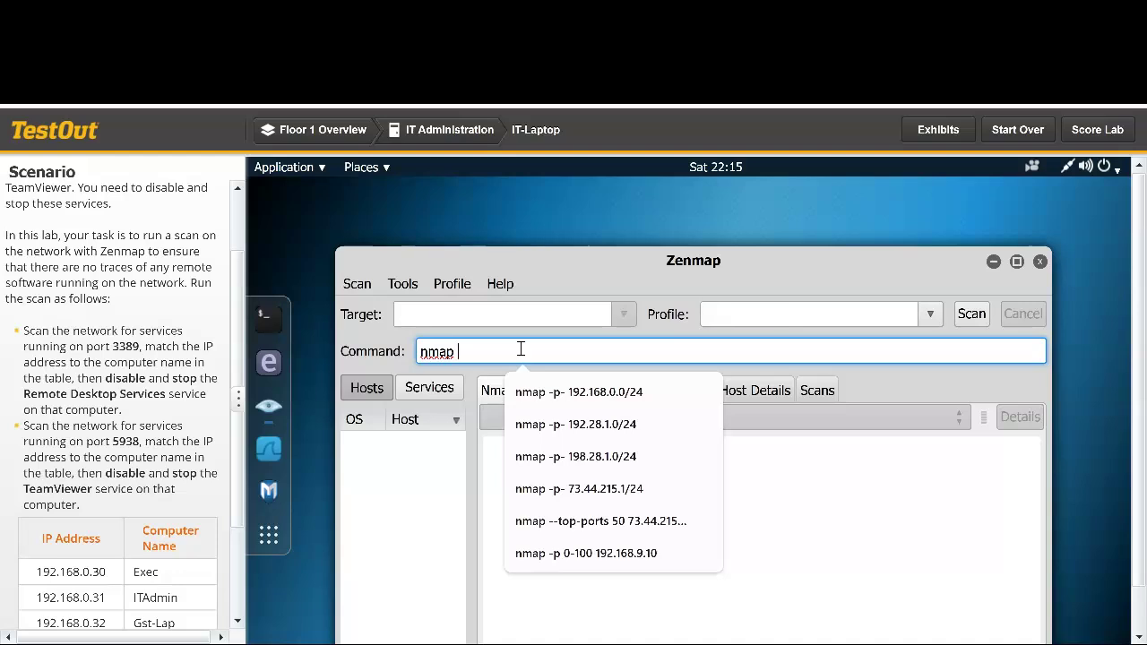
text(-p)
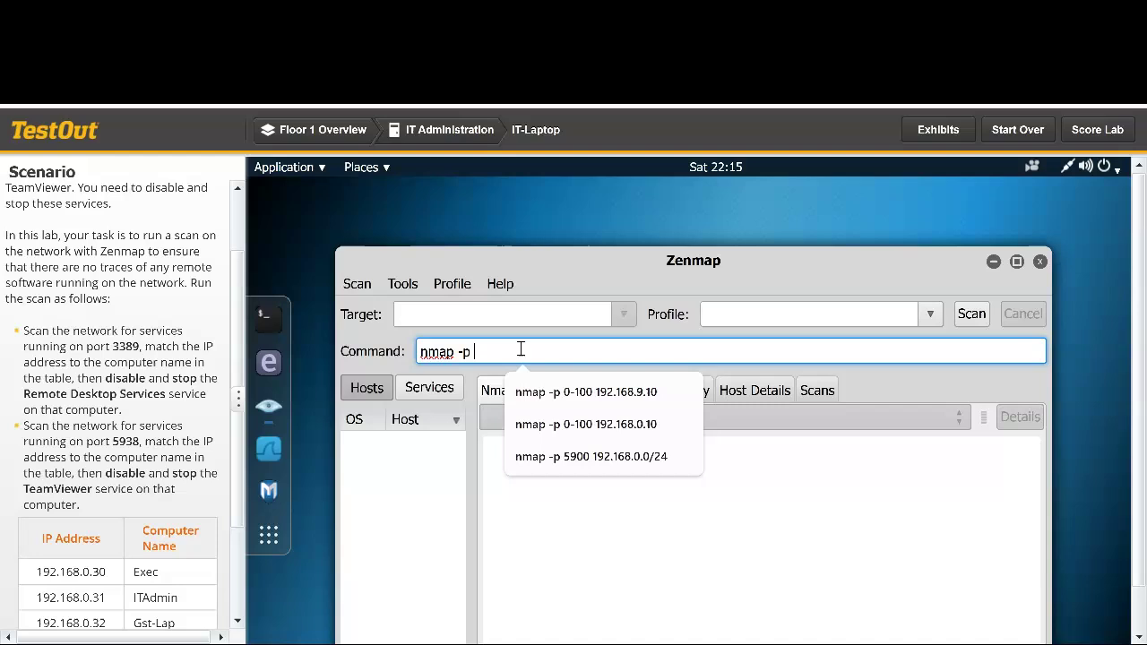
text(3389 192)
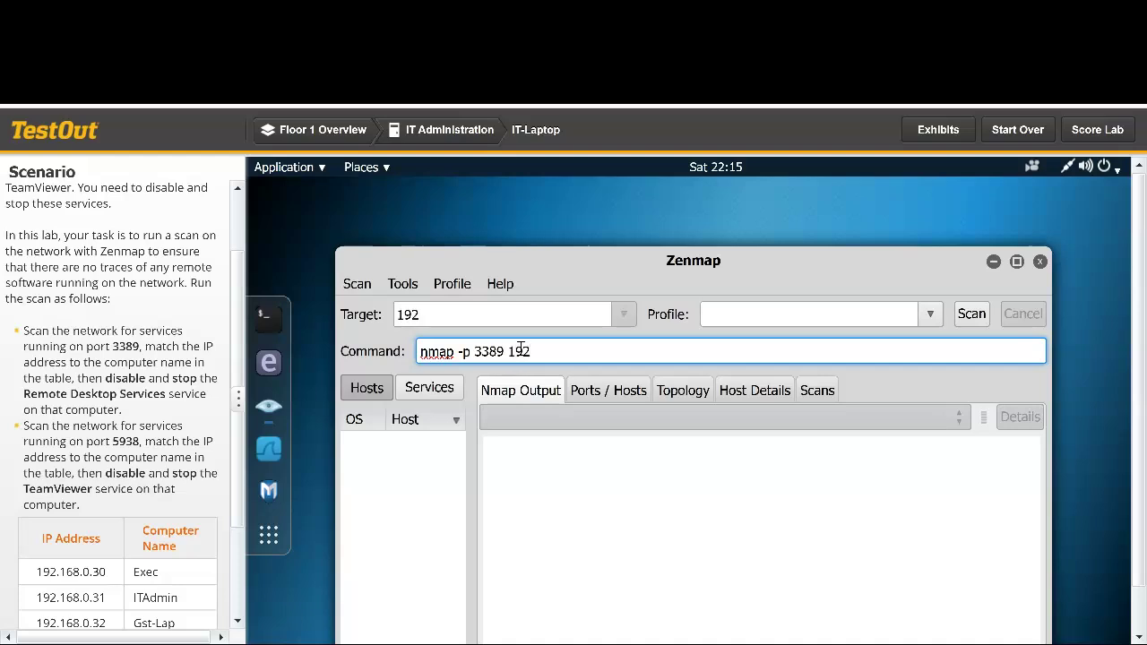
scroll(121, 442, down, 2)
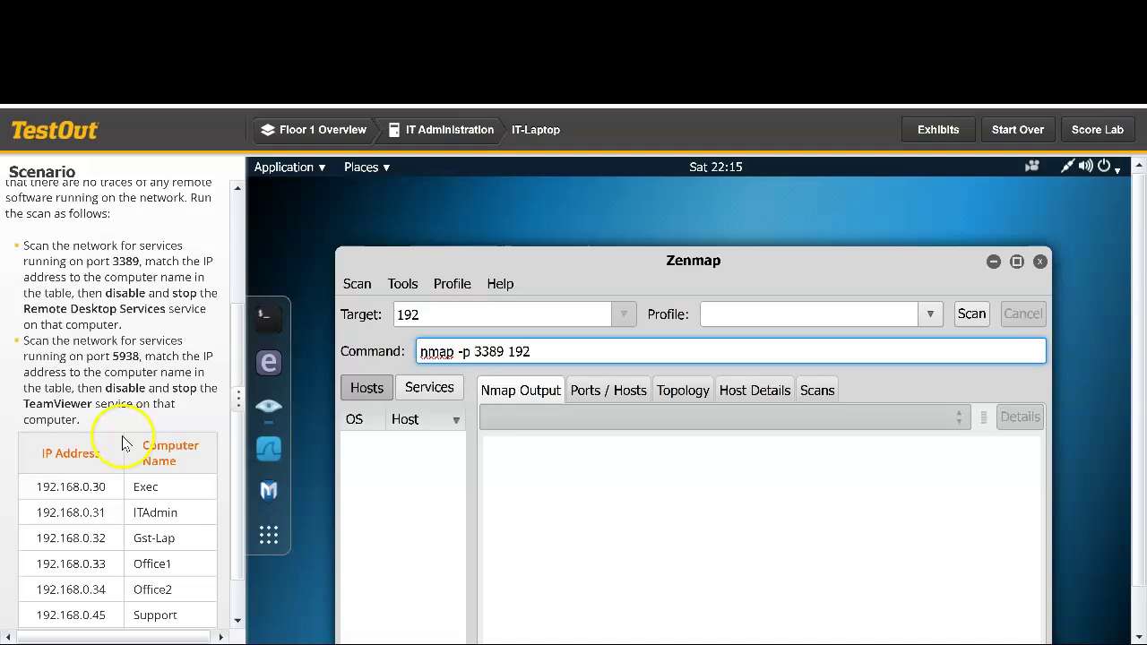
scroll(132, 441, down, 1)
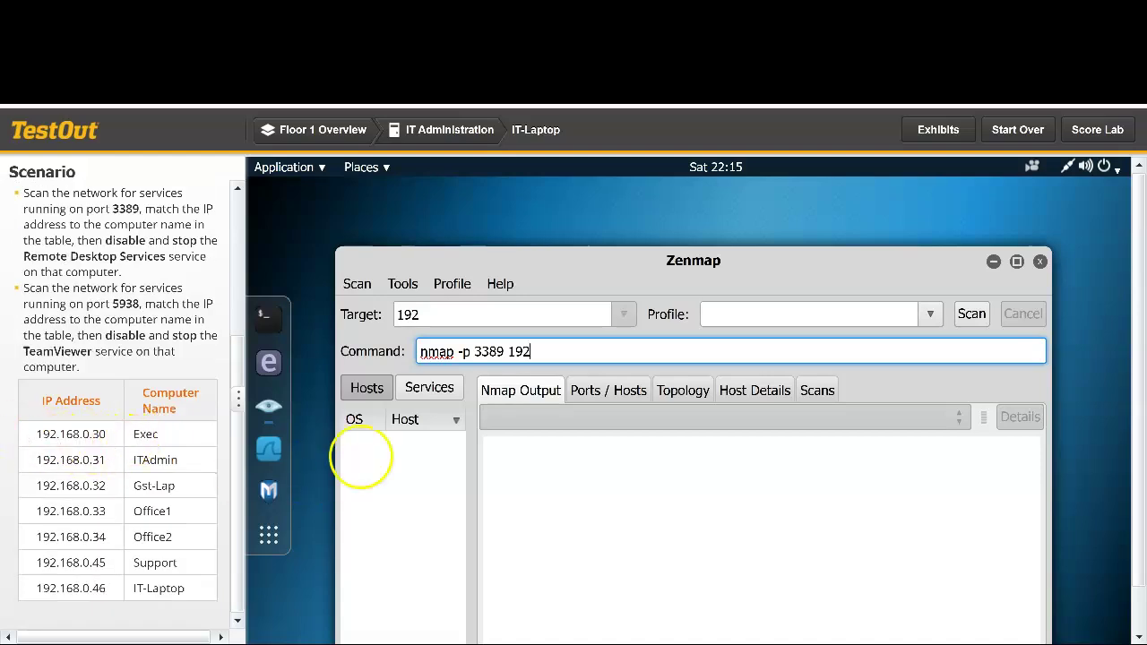
click(556, 353)
text(.168.0.)
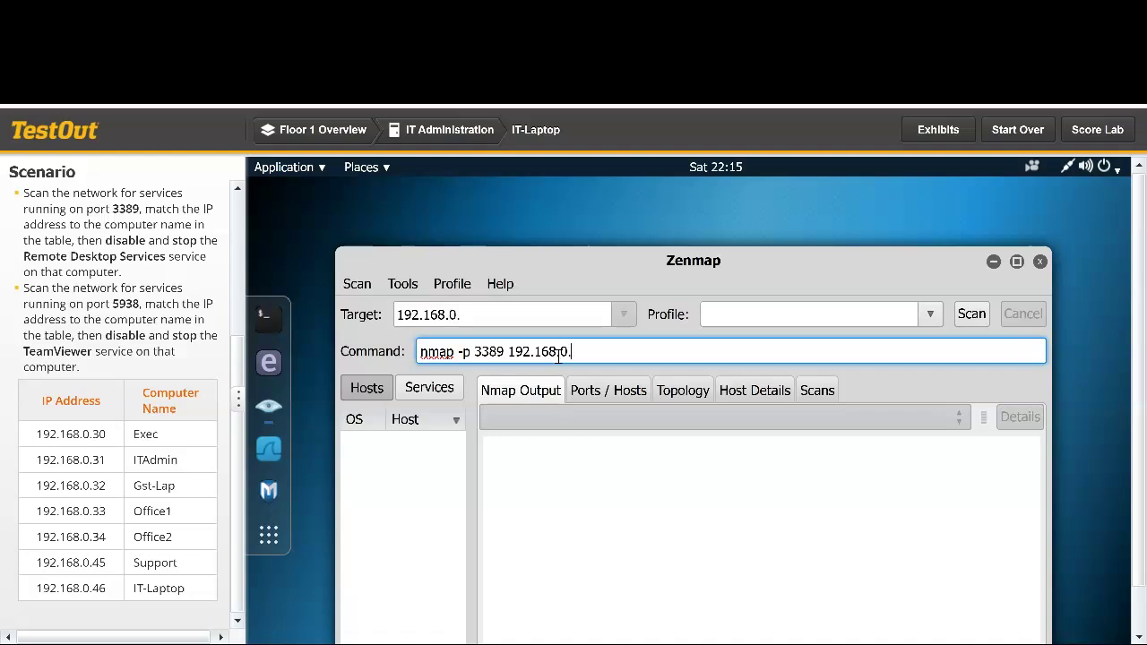
text(0/)
text(24)
- Run the port 3389 scan and locate 192.168.0.33 (Office1) with 3389/tcp open
key(Return)
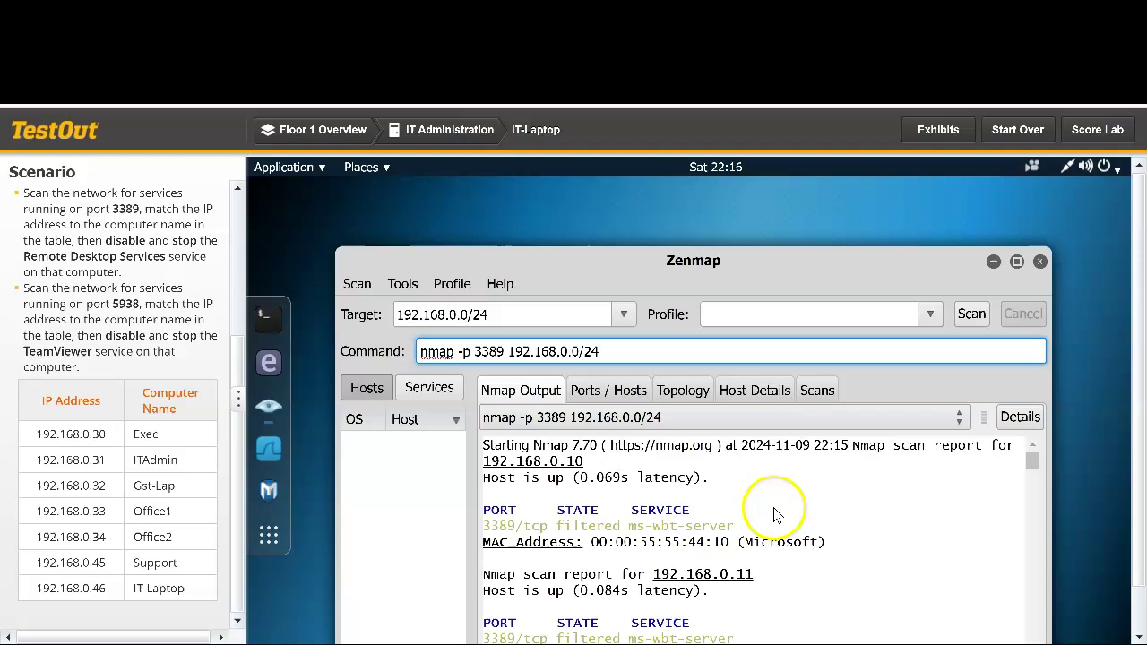
scroll(774, 520, down, 3)
scroll(776, 509, down, 2)
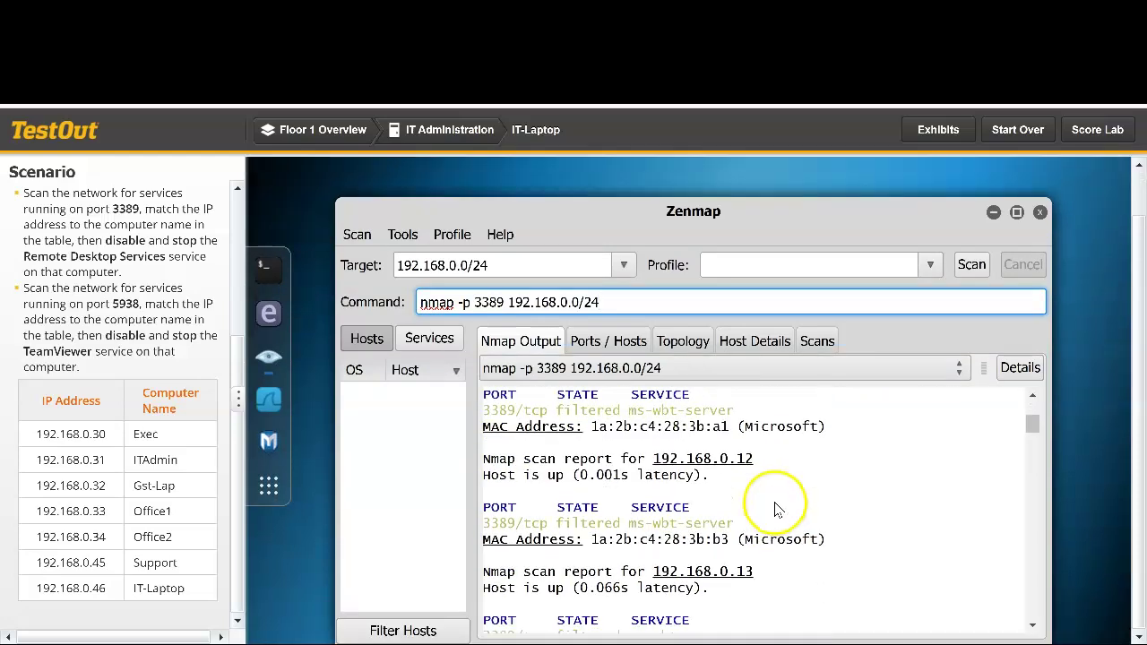
scroll(855, 476, down, 2)
scroll(853, 479, down, 2)
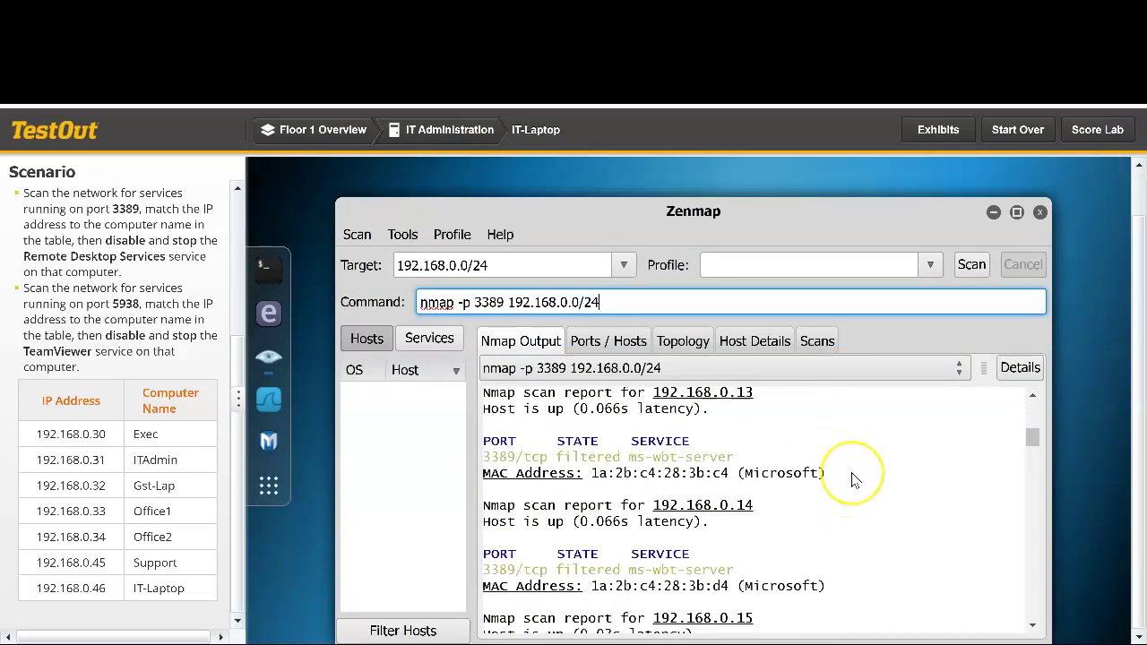
scroll(853, 479, down, 2)
scroll(854, 482, down, 2)
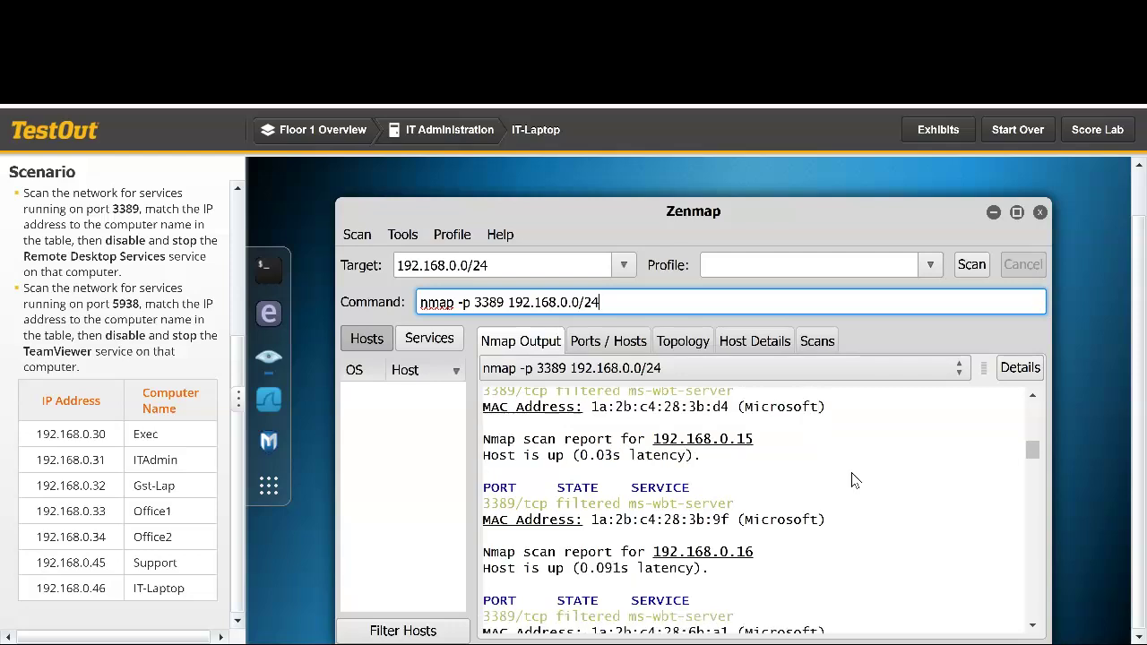
scroll(853, 481, down, 3)
scroll(854, 481, down, 2)
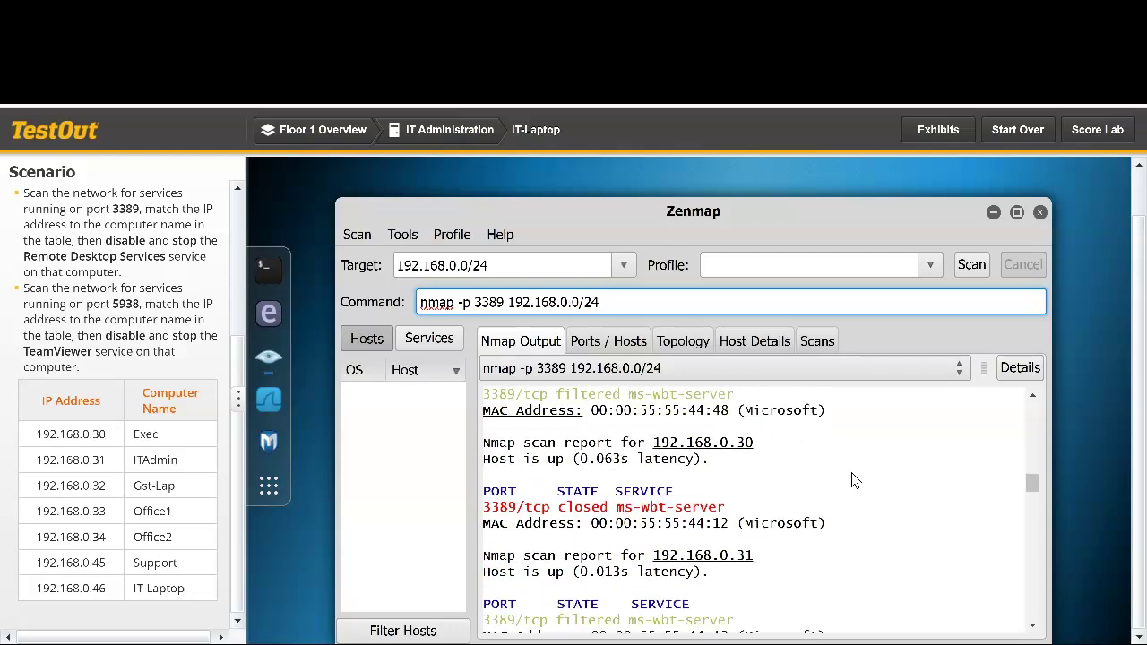
scroll(853, 481, down, 4)
scroll(853, 481, down, 1)
scroll(853, 482, down, 2)
scroll(853, 483, down, 1)
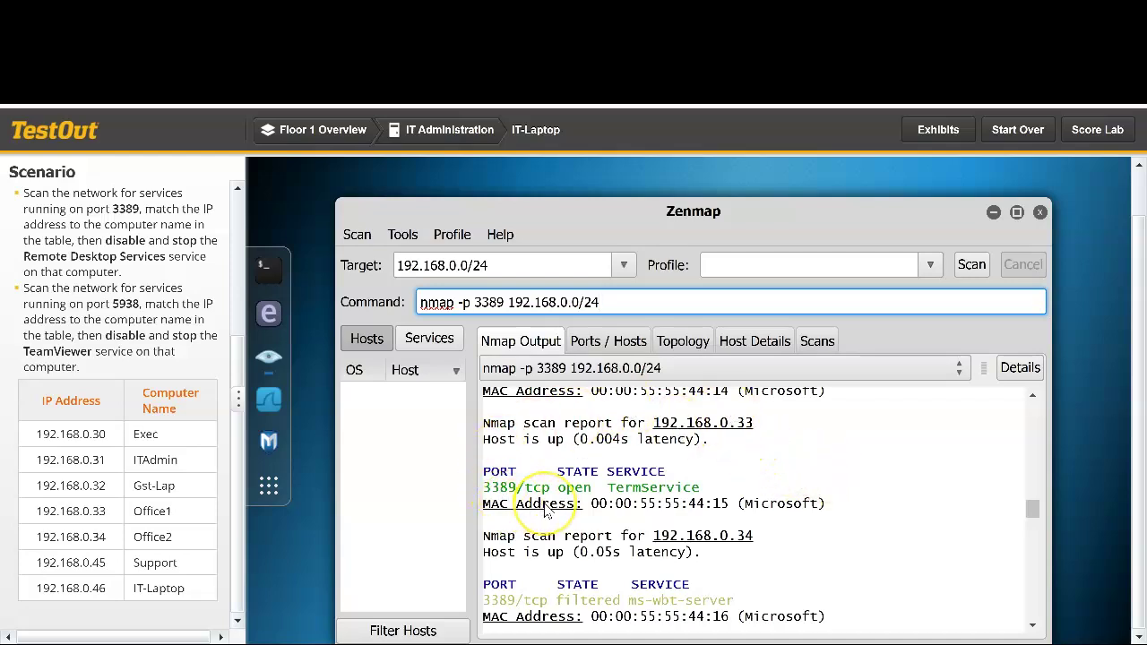
scroll(544, 508, up, 2)
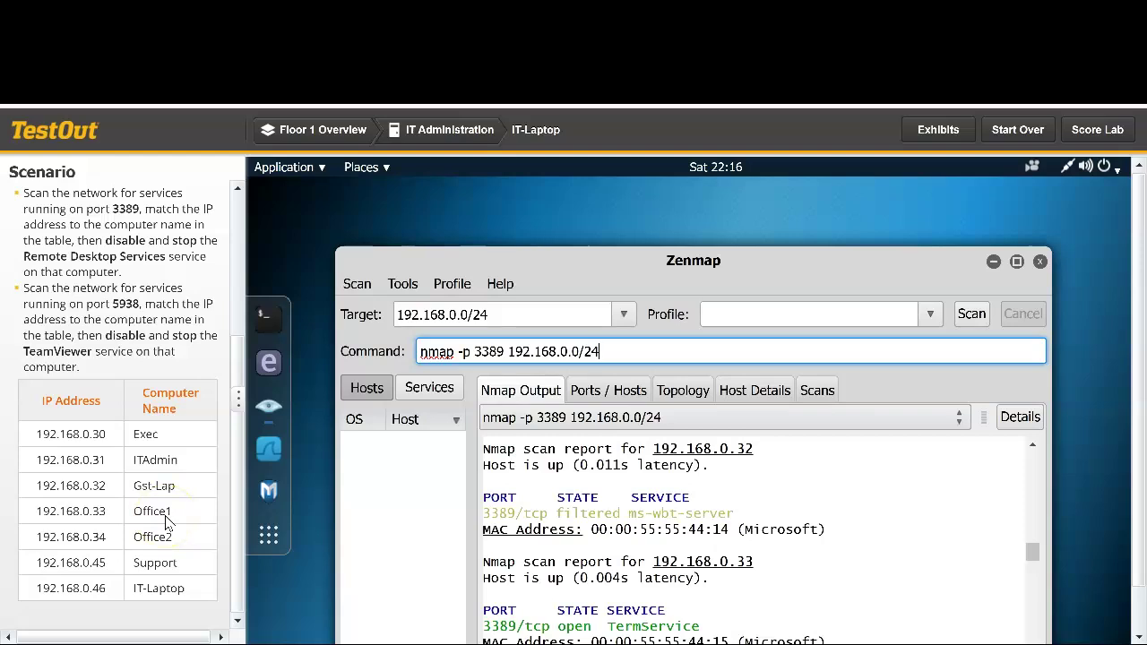
- Connect to the Office1 computer and open the Services console via a 'serv' search
click(313, 136)
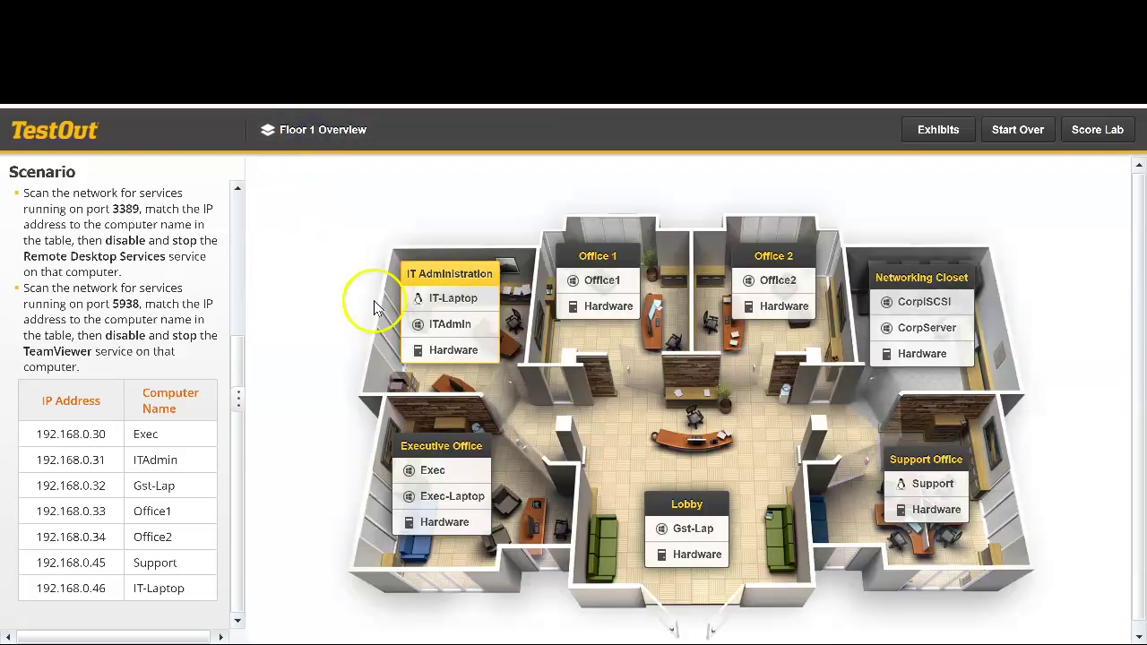
click(620, 285)
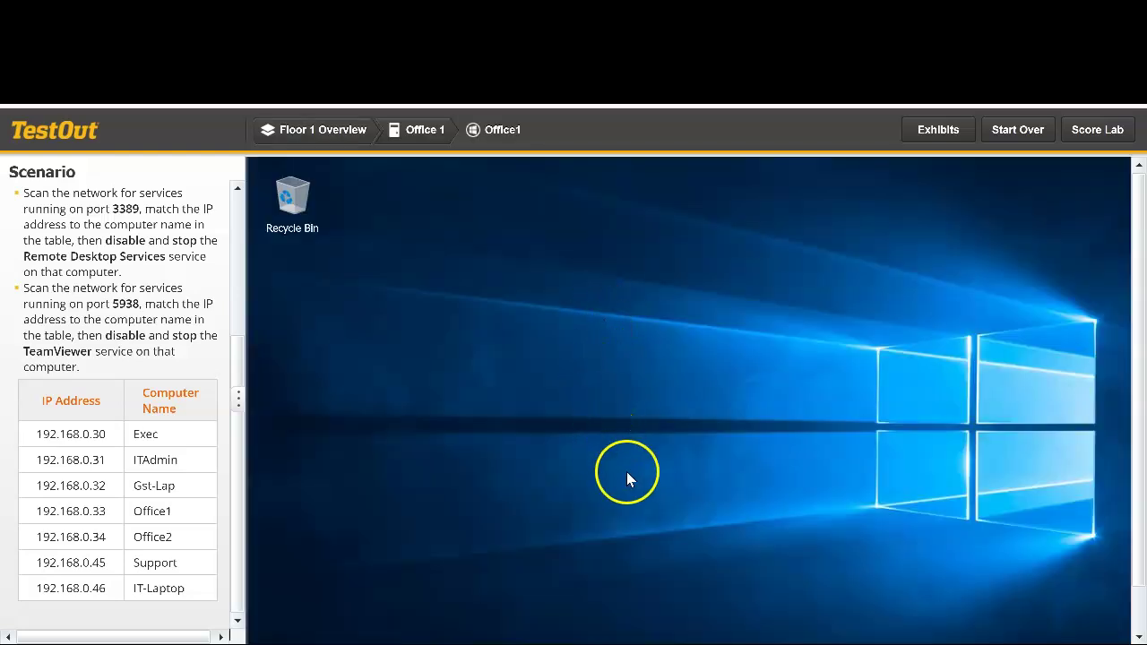
scroll(625, 459, down, 1)
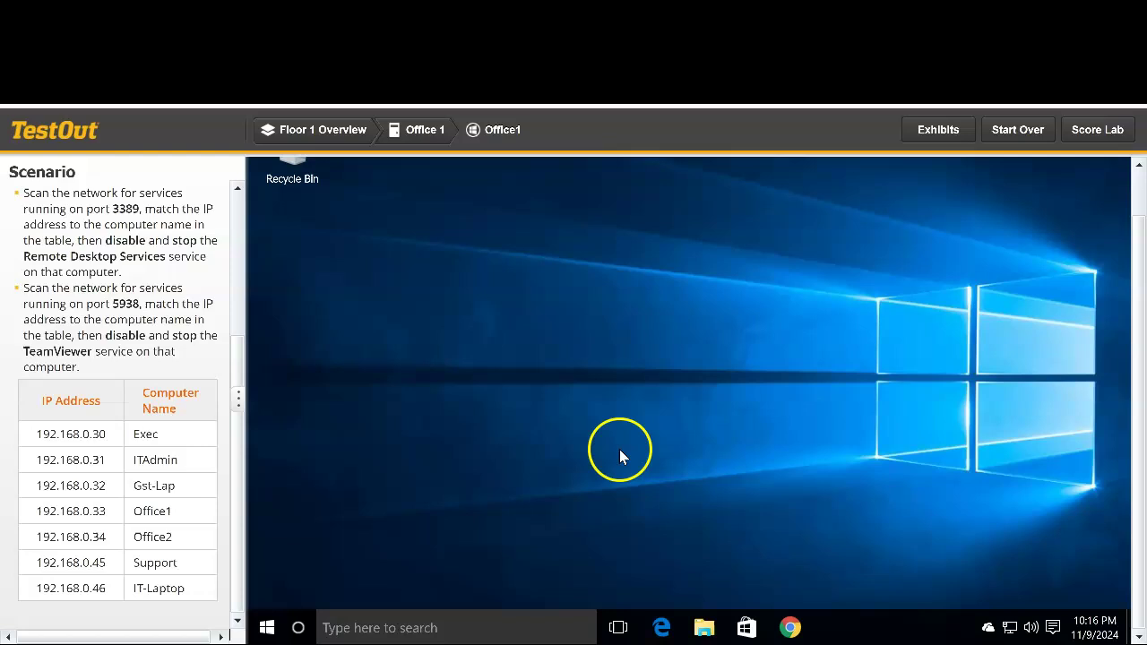
click(507, 628)
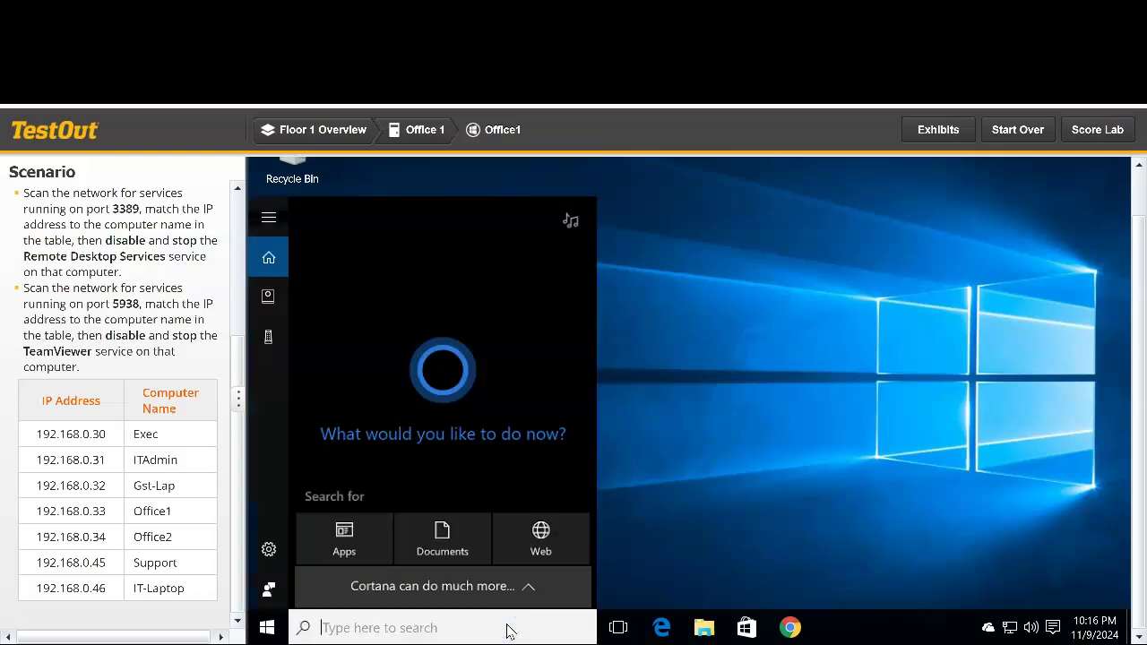
text(ser)
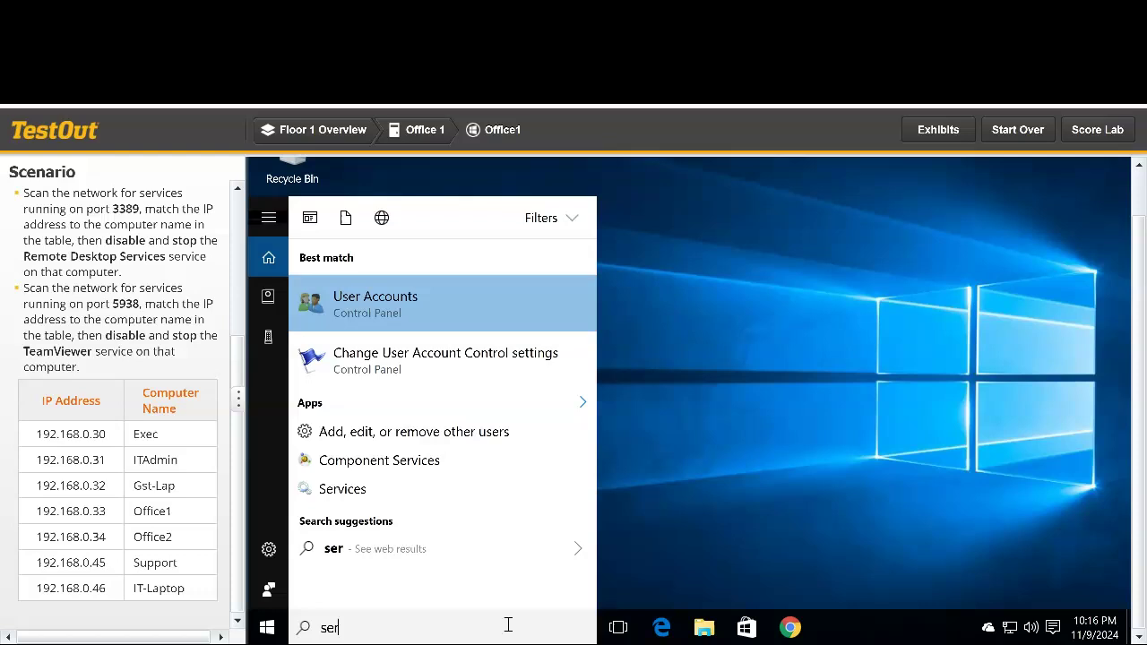
text(v)
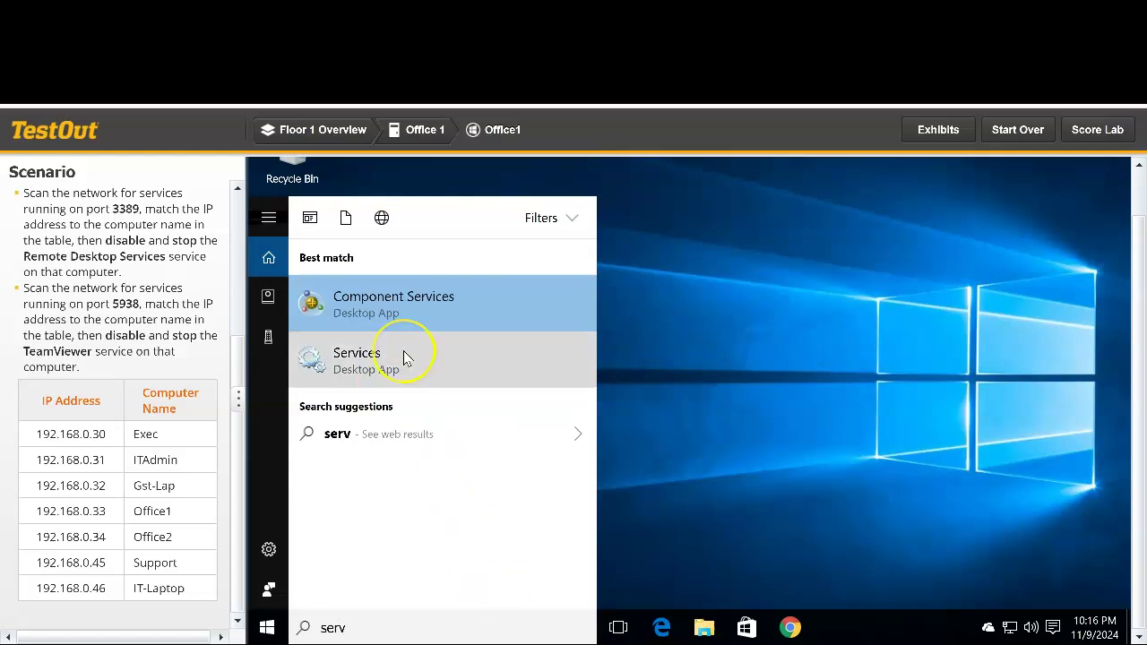
click(439, 408)
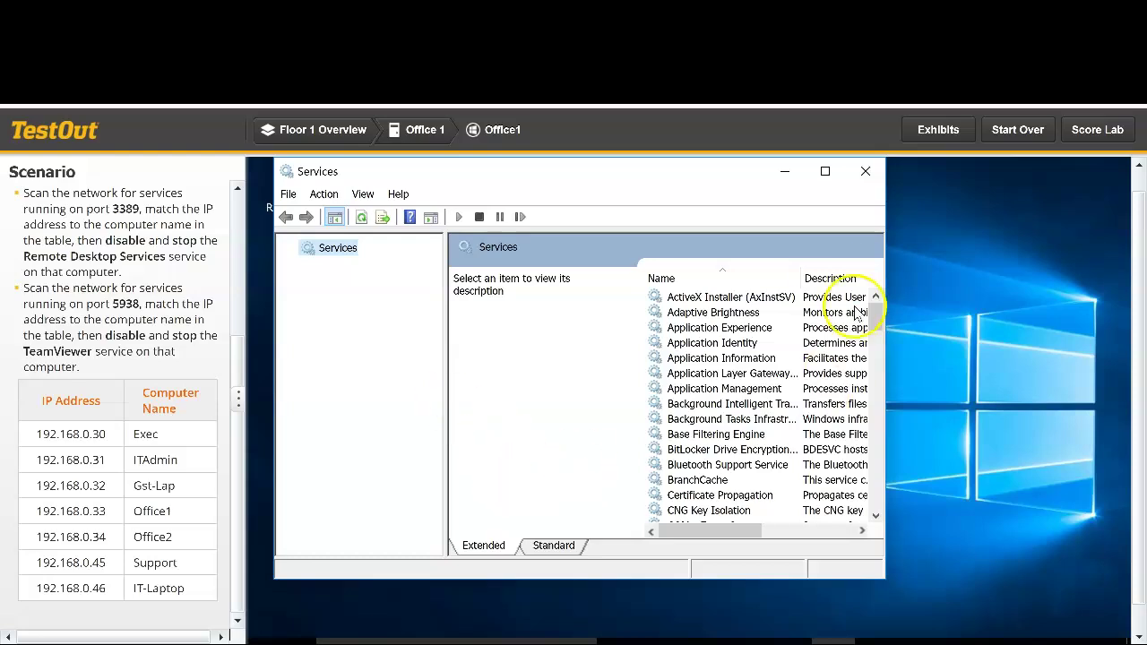
- Maximize Services and select the Remote Desktop Services entry
click(825, 170)
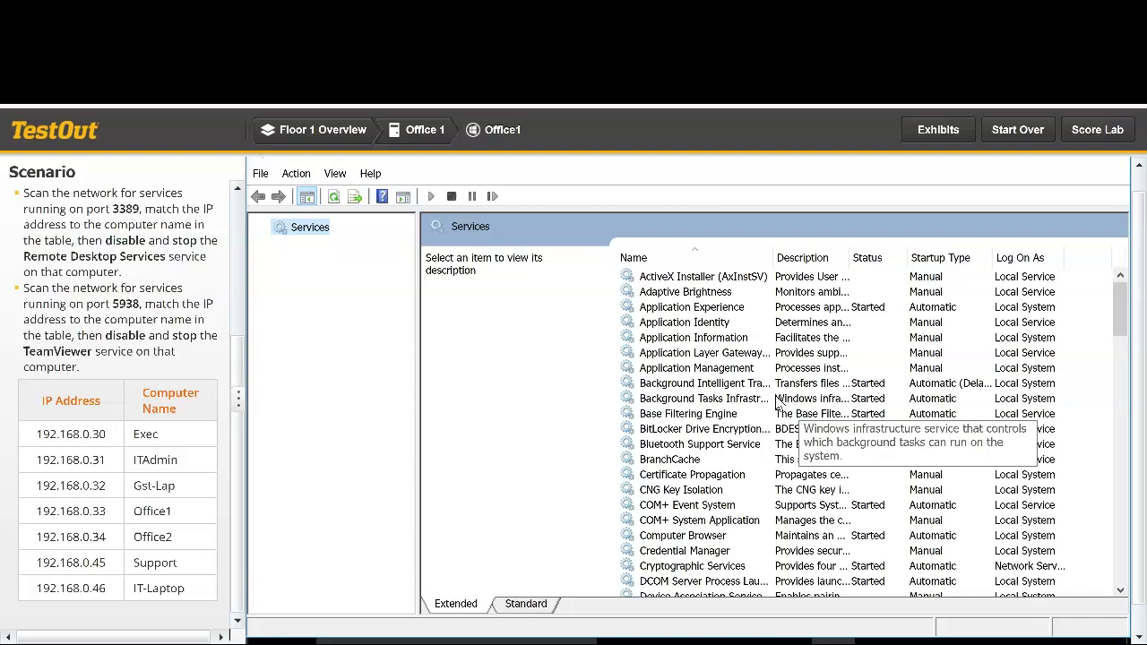
scroll(778, 404, down, 1)
scroll(778, 404, down, 6)
scroll(778, 404, down, 3)
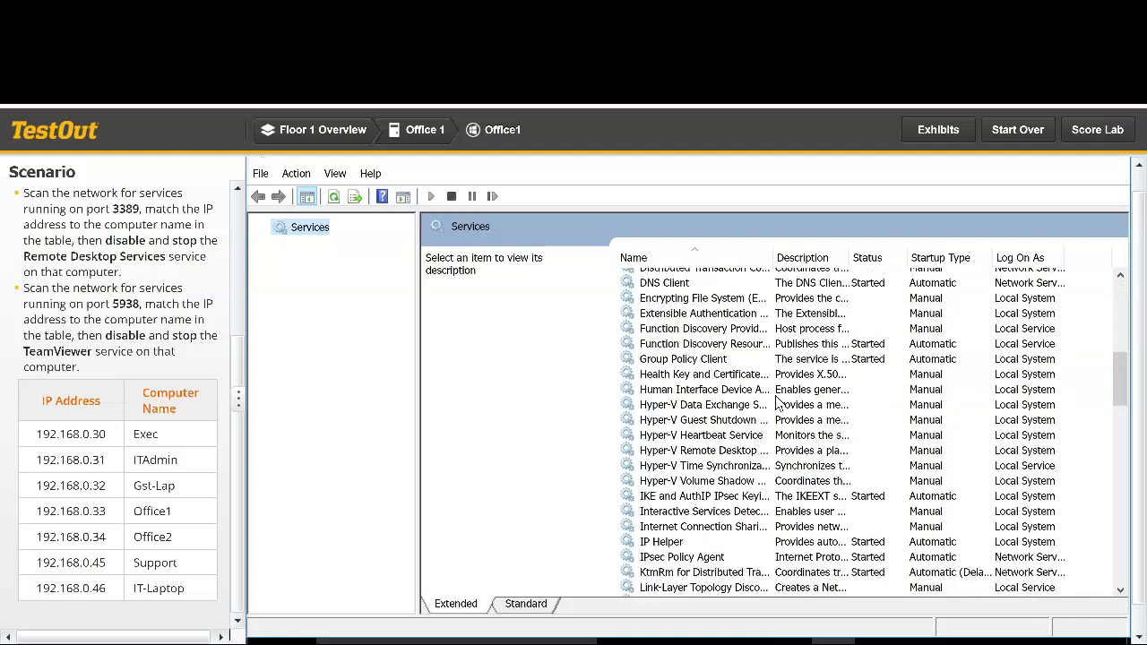
scroll(778, 404, down, 3)
scroll(743, 436, down, 3)
scroll(743, 467, down, 1)
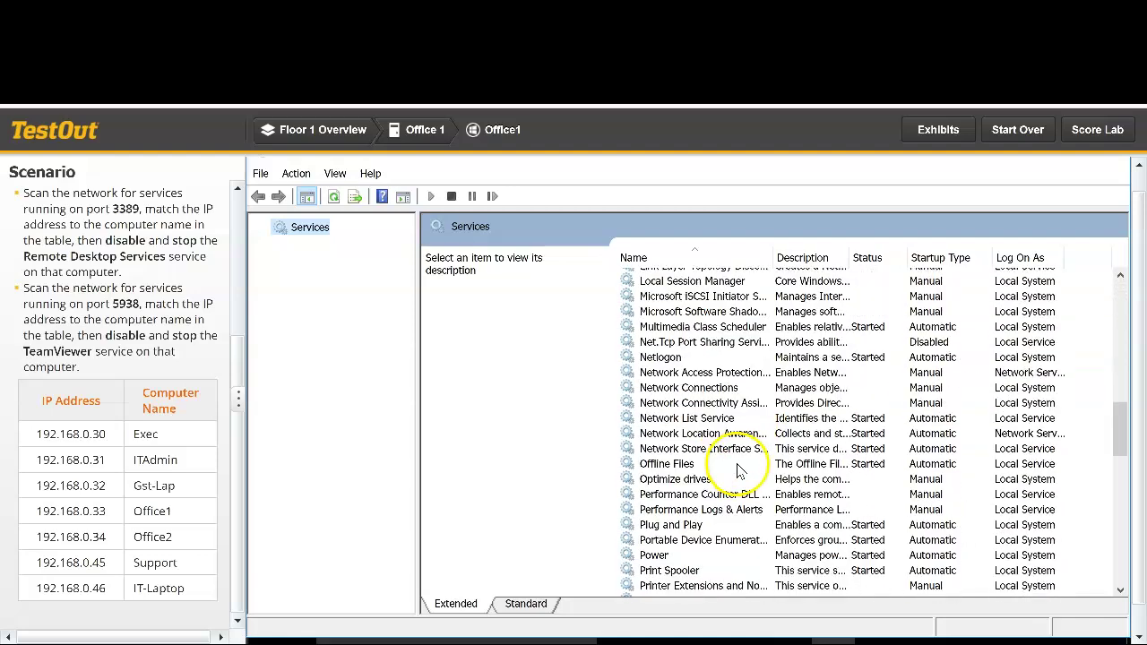
scroll(741, 467, down, 1)
scroll(740, 467, down, 7)
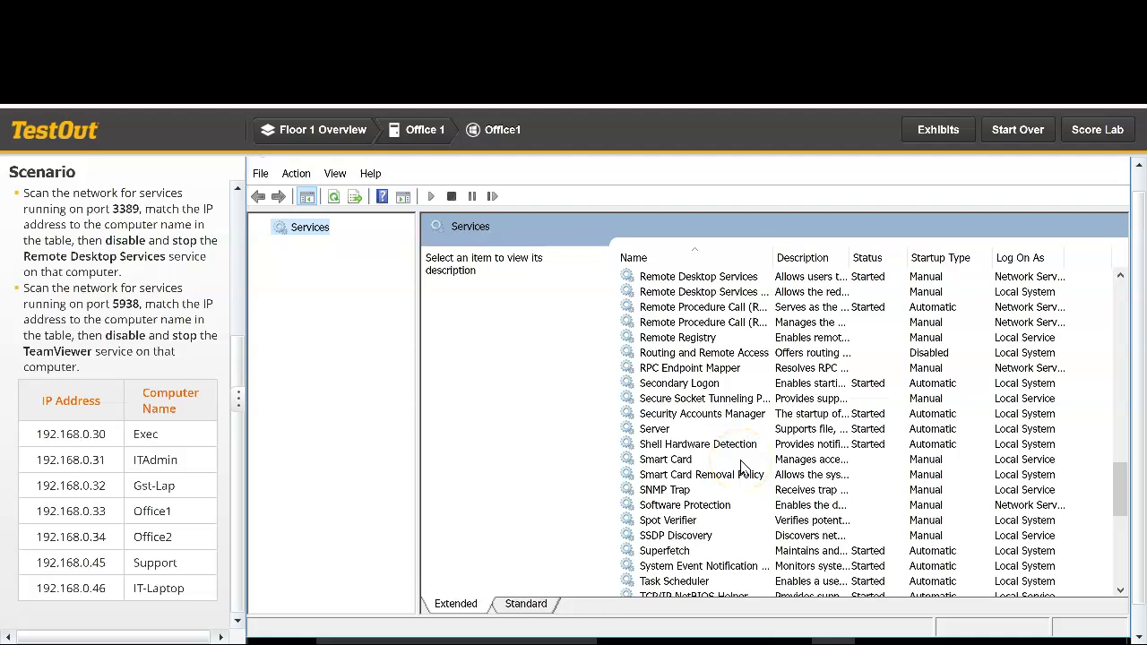
scroll(740, 467, up, 1)
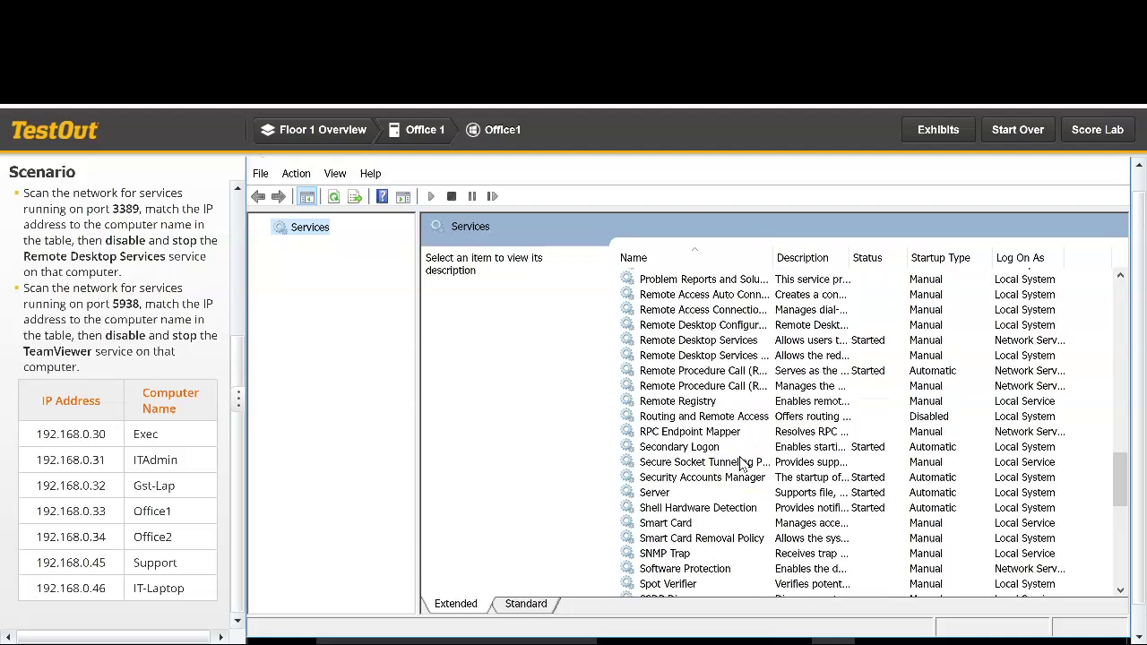
click(683, 342)
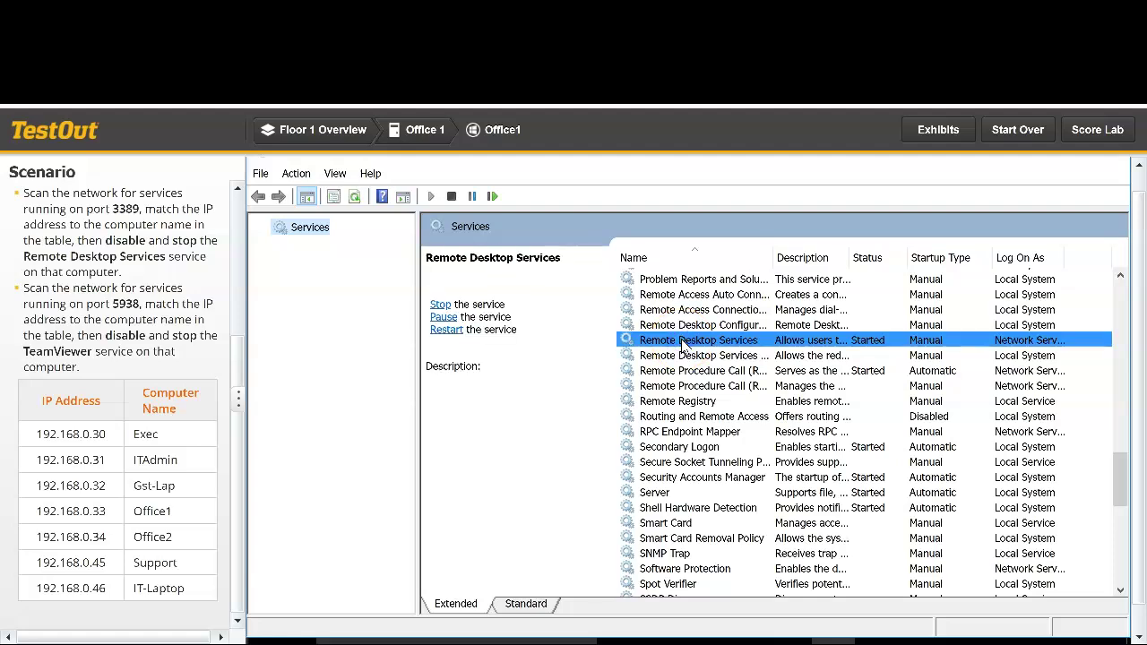
- Stop Remote Desktop Services on Office1 and change its startup type to Disabled
right_click(684, 345)
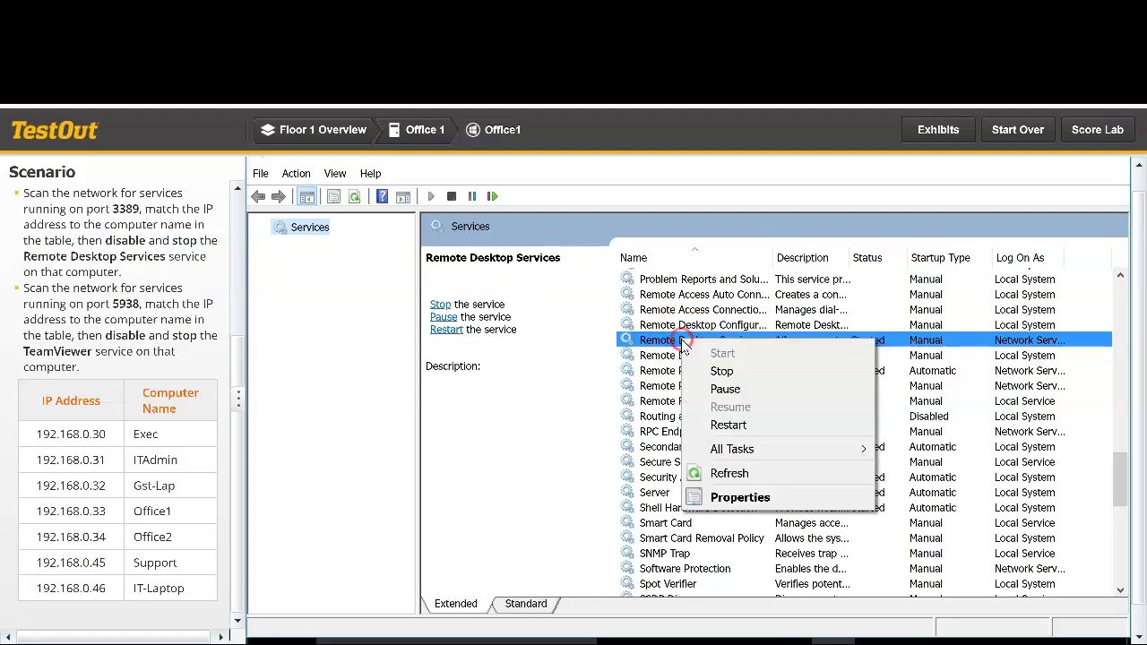
click(740, 498)
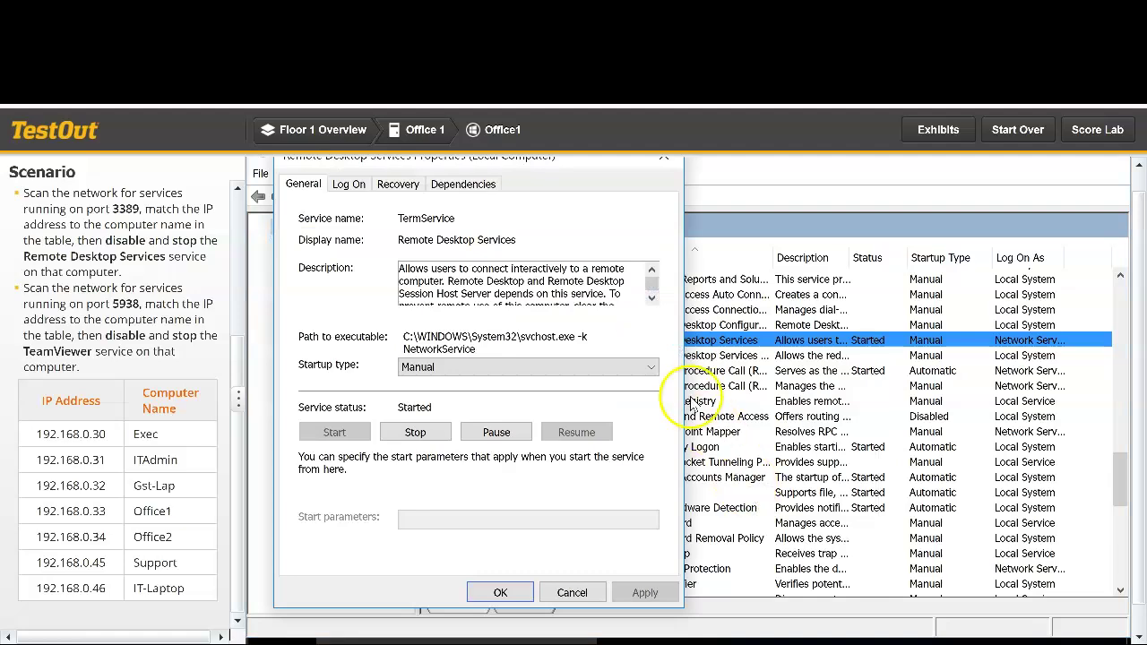
click(417, 434)
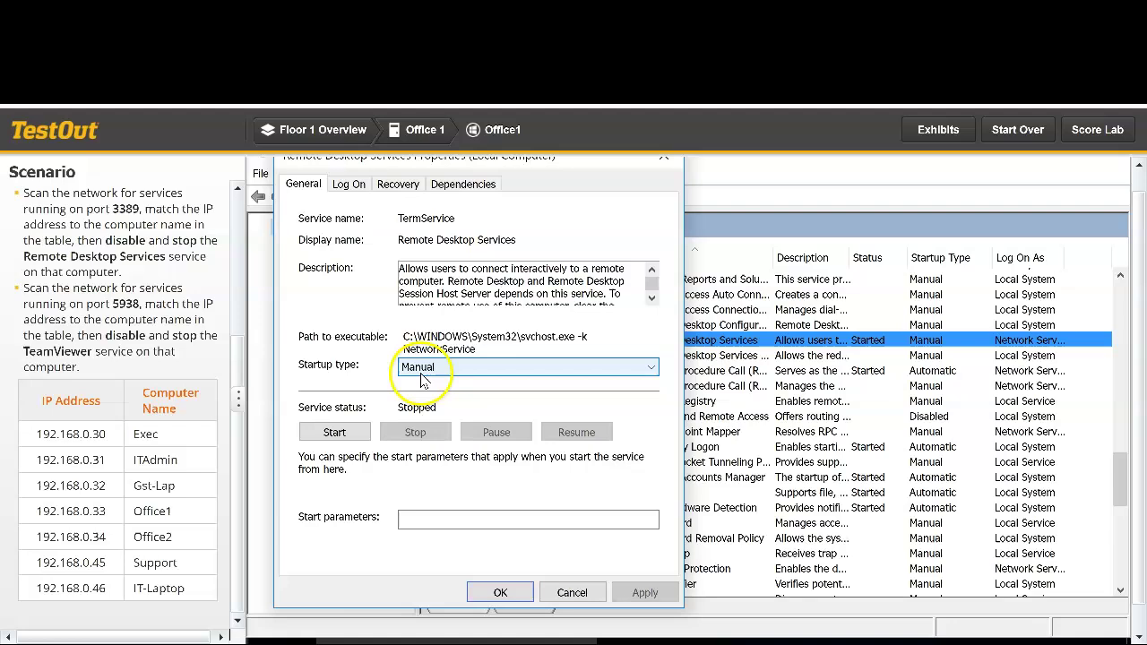
click(428, 371)
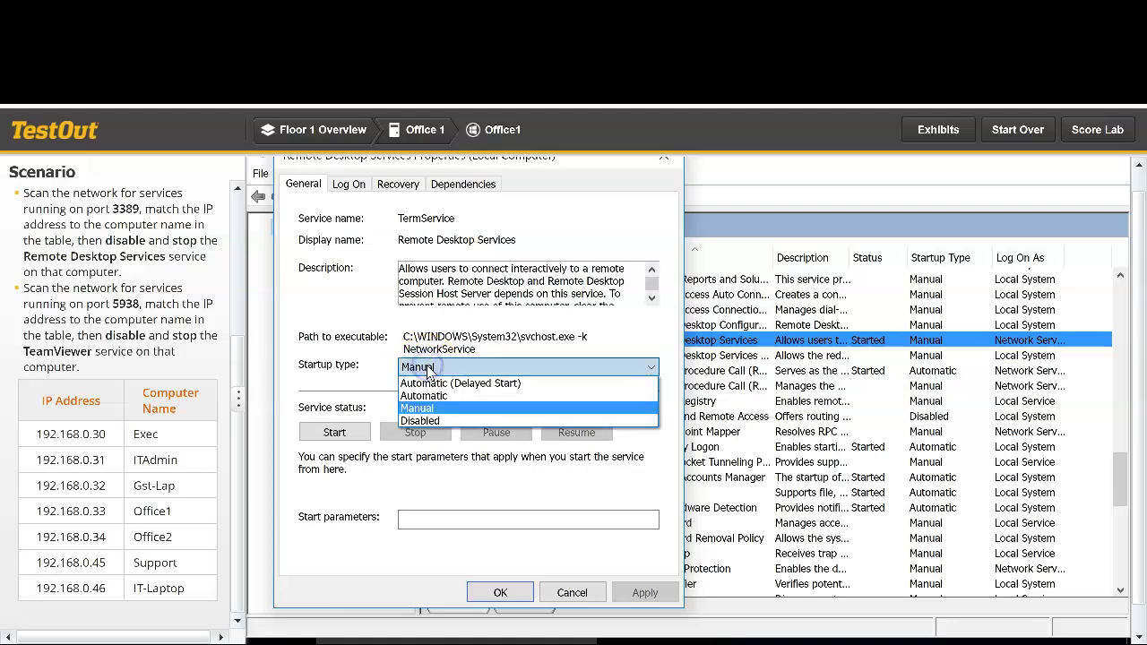
click(439, 421)
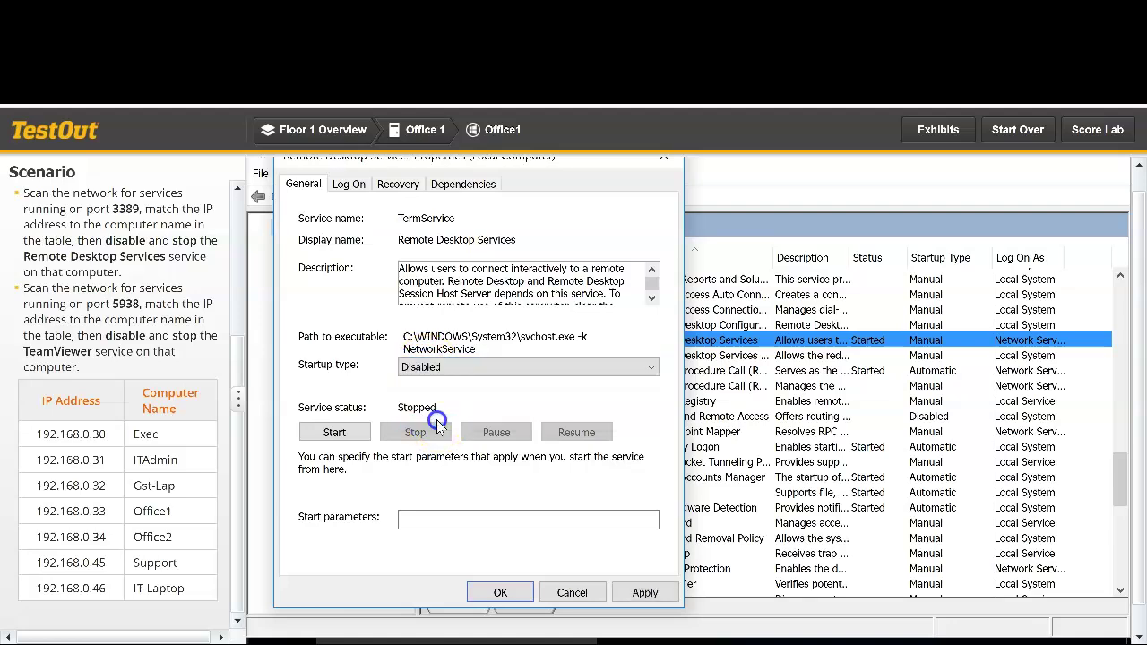
click(645, 595)
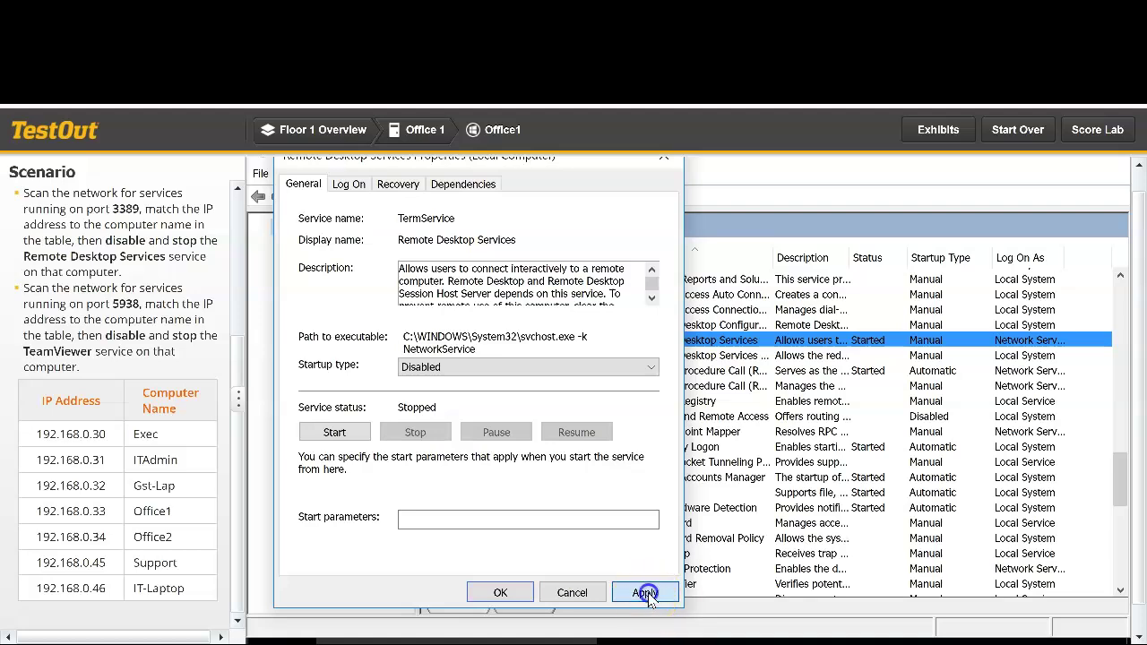
click(500, 595)
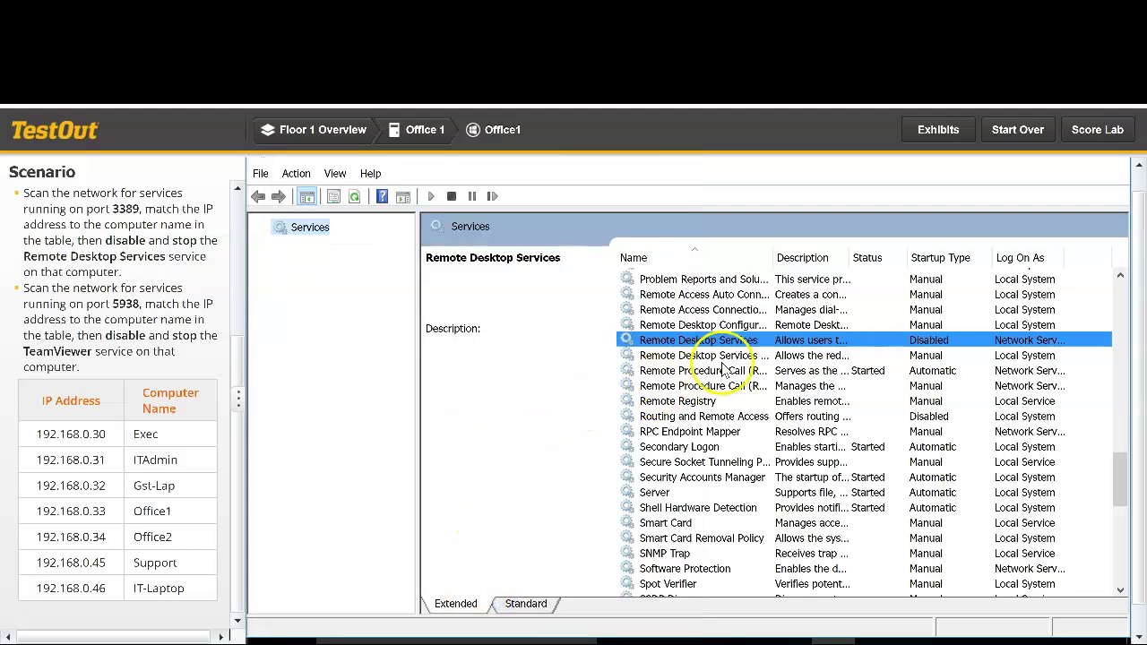
- Change the Remote Desktop Services UserMode Port Redirector startup type to Disabled
right_click(724, 359)
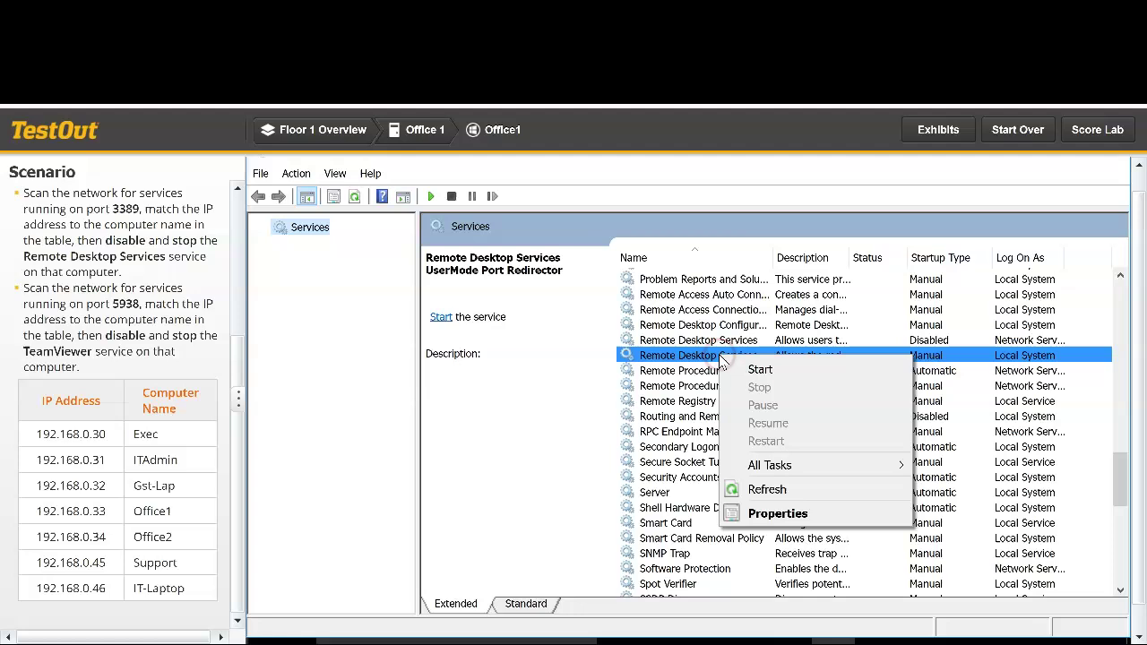
click(772, 512)
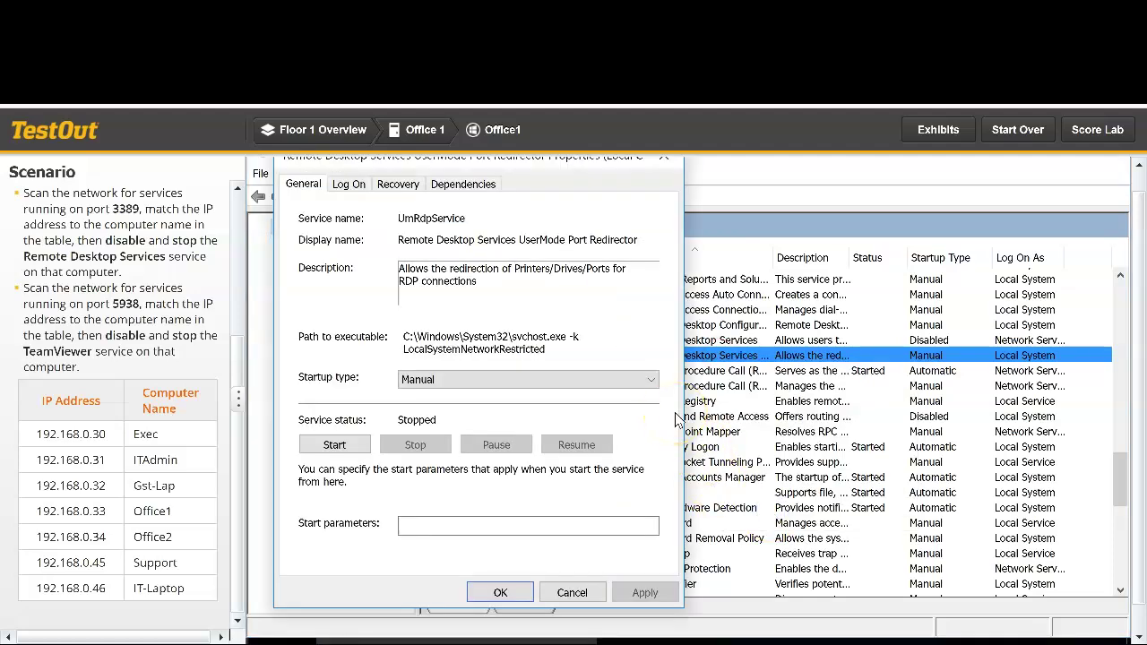
click(563, 381)
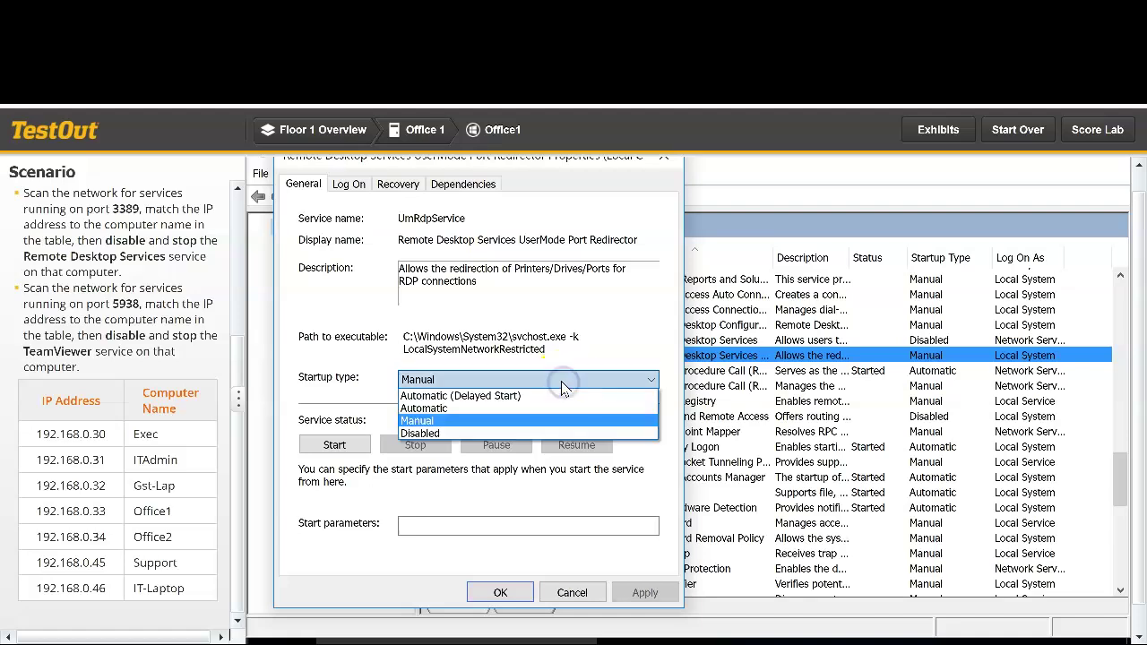
click(520, 436)
click(645, 592)
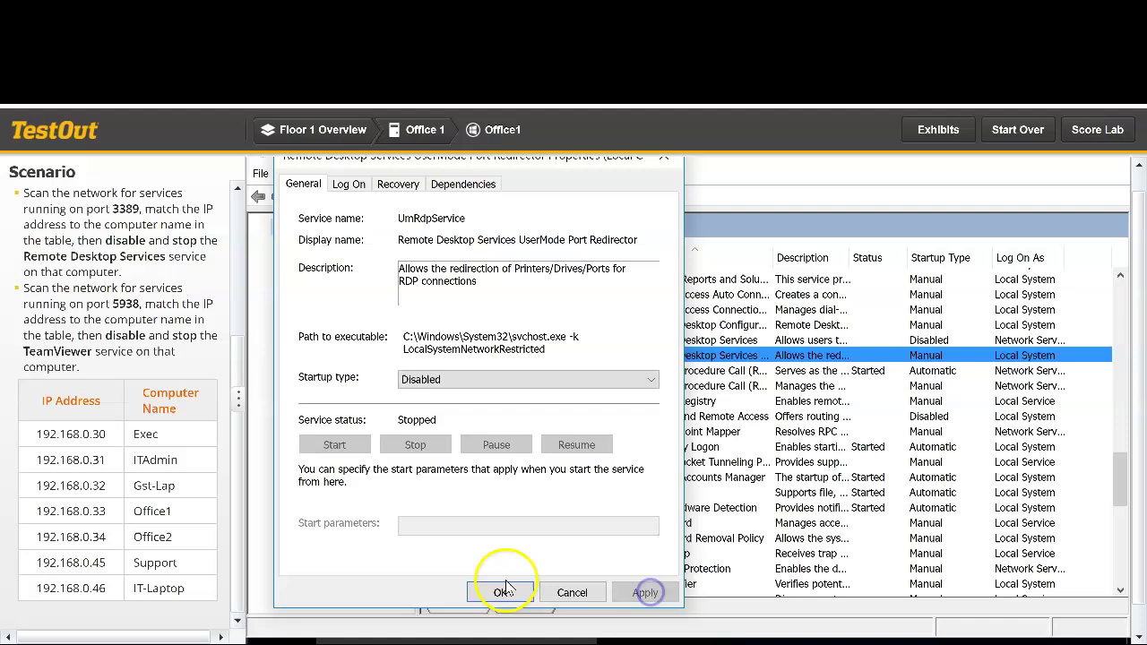
click(503, 592)
click(498, 604)
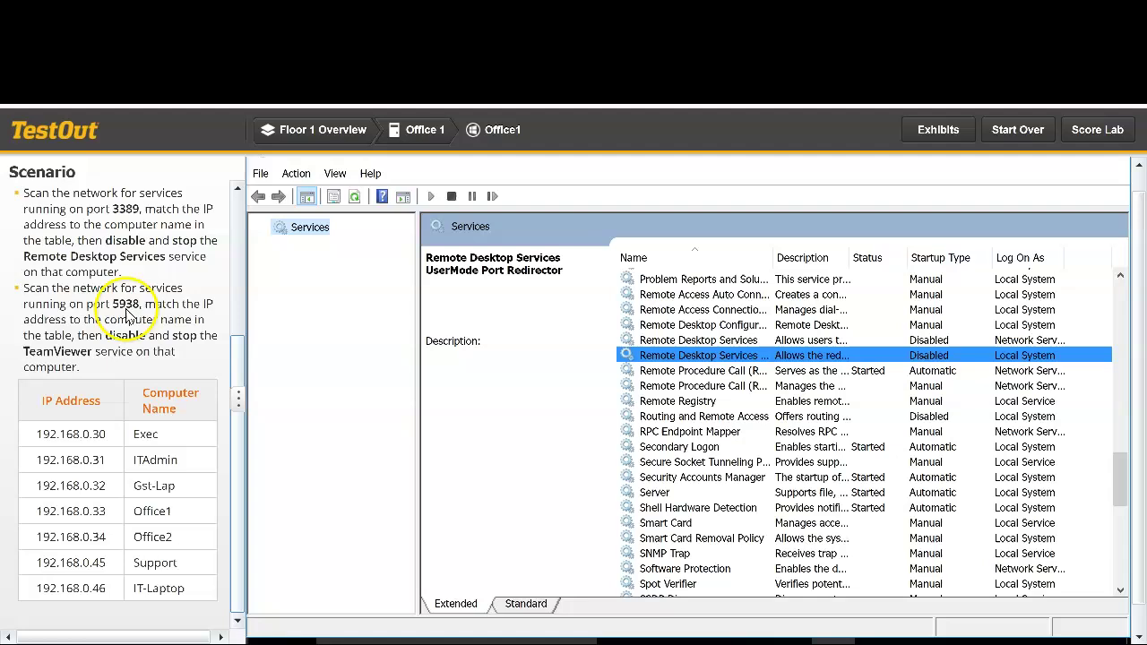
- Return to IT-Laptop and run nmap -p 5938 192.168.0.0/24 in Zenmap
click(316, 130)
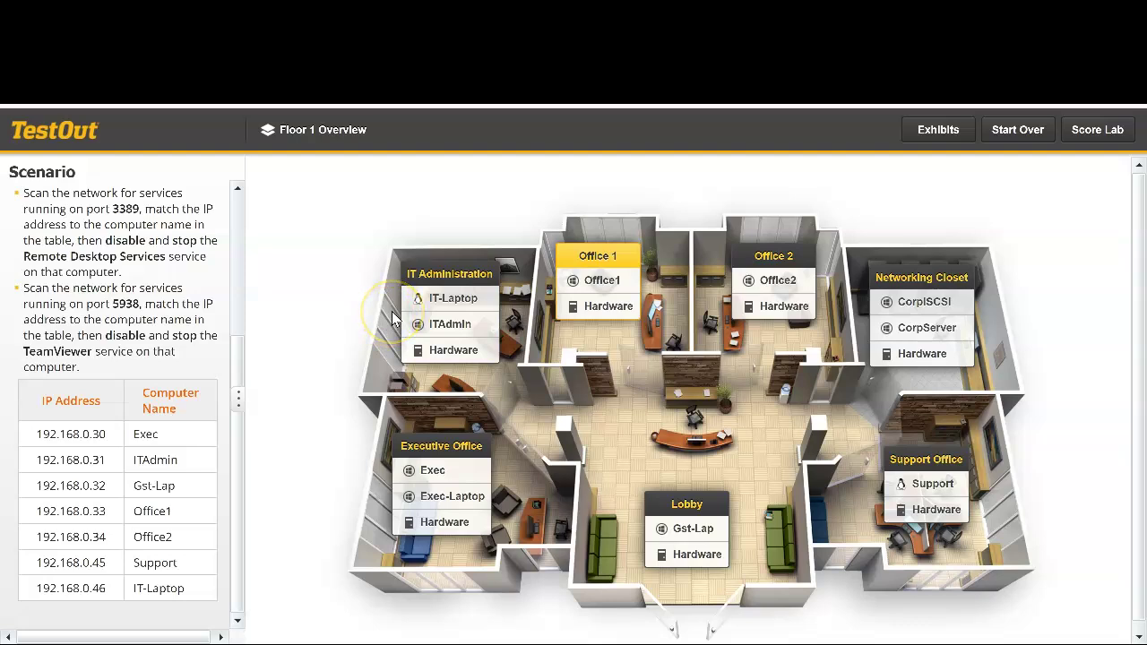
click(454, 302)
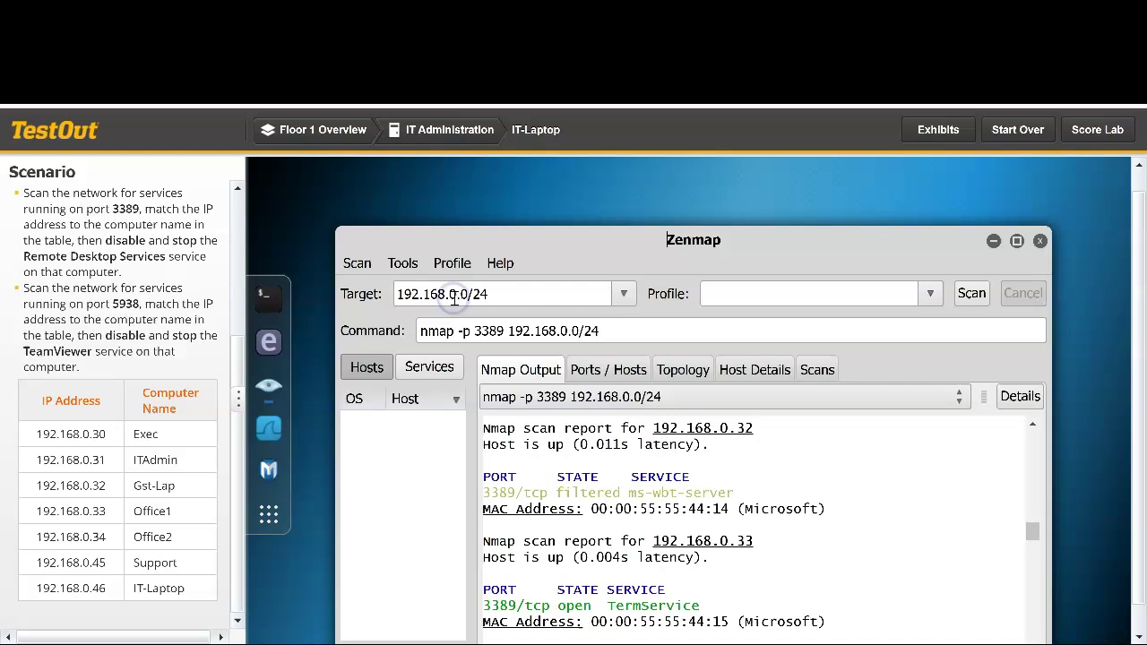
click(504, 332)
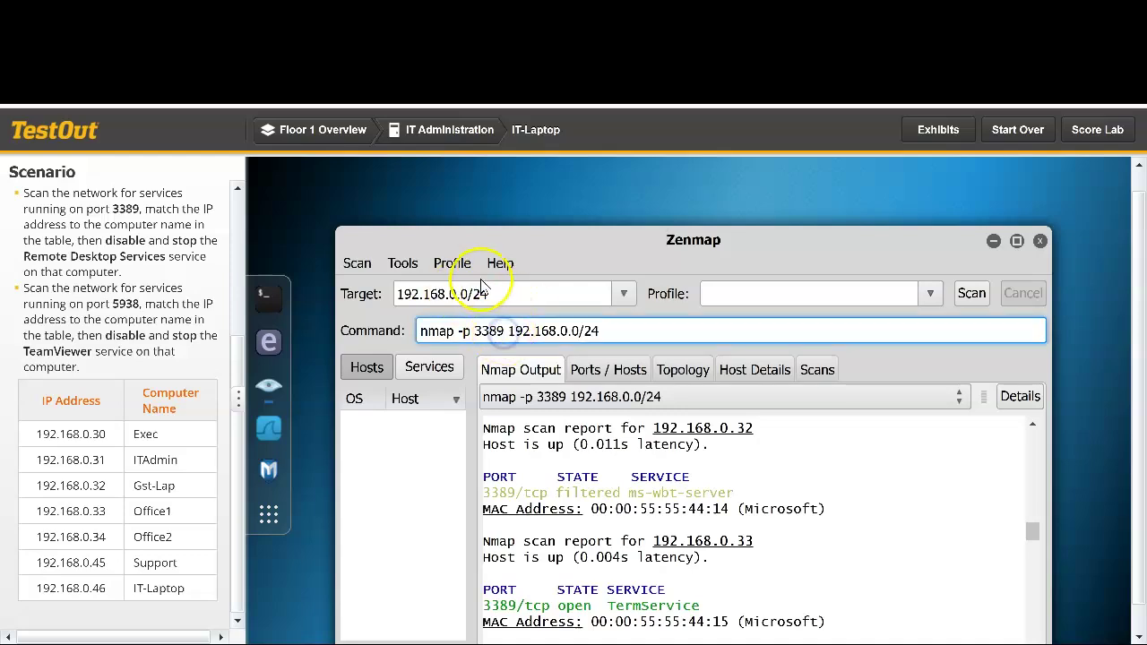
key(BackSpace)
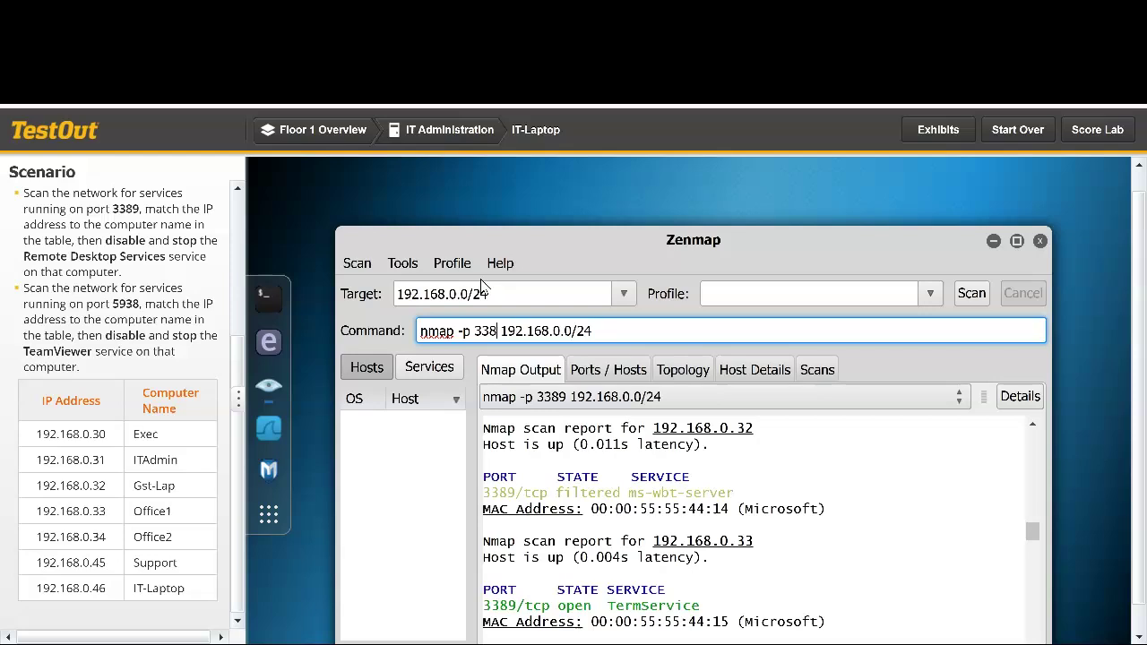
key(BackSpace)
key(BackSpace)
key(BackSpace)
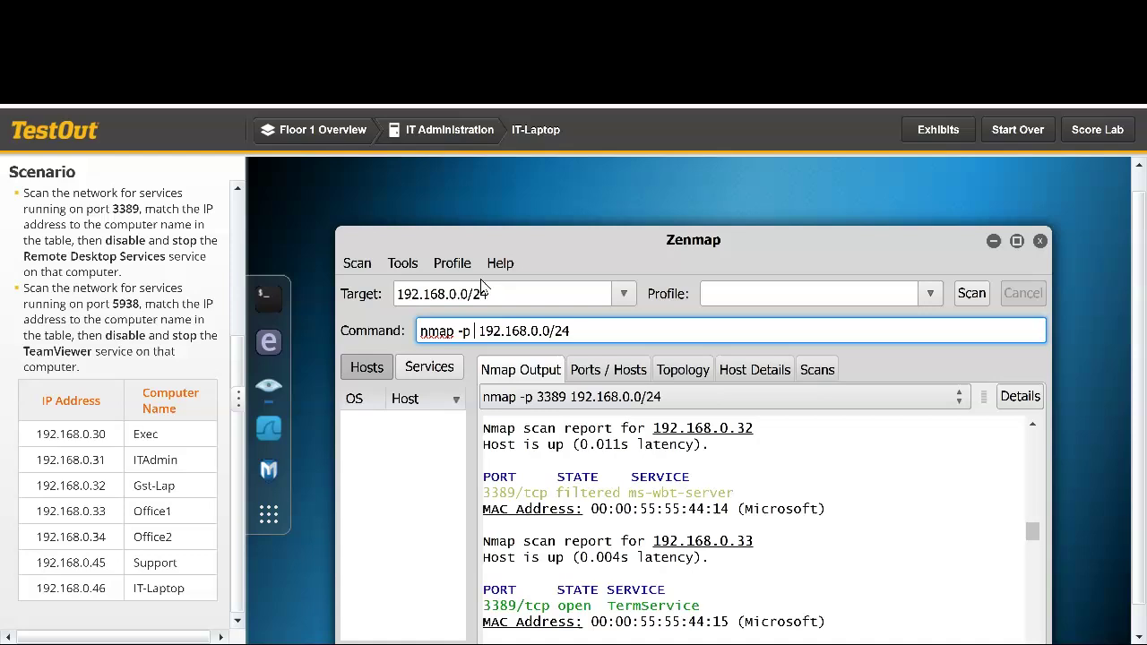
text(593)
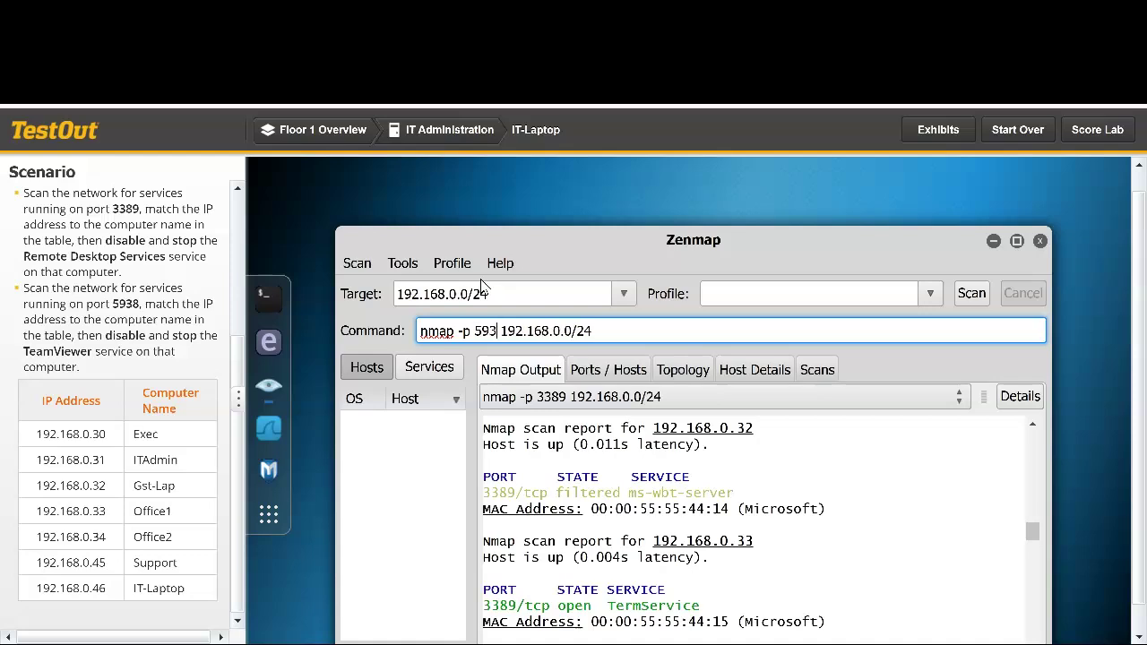
text(8)
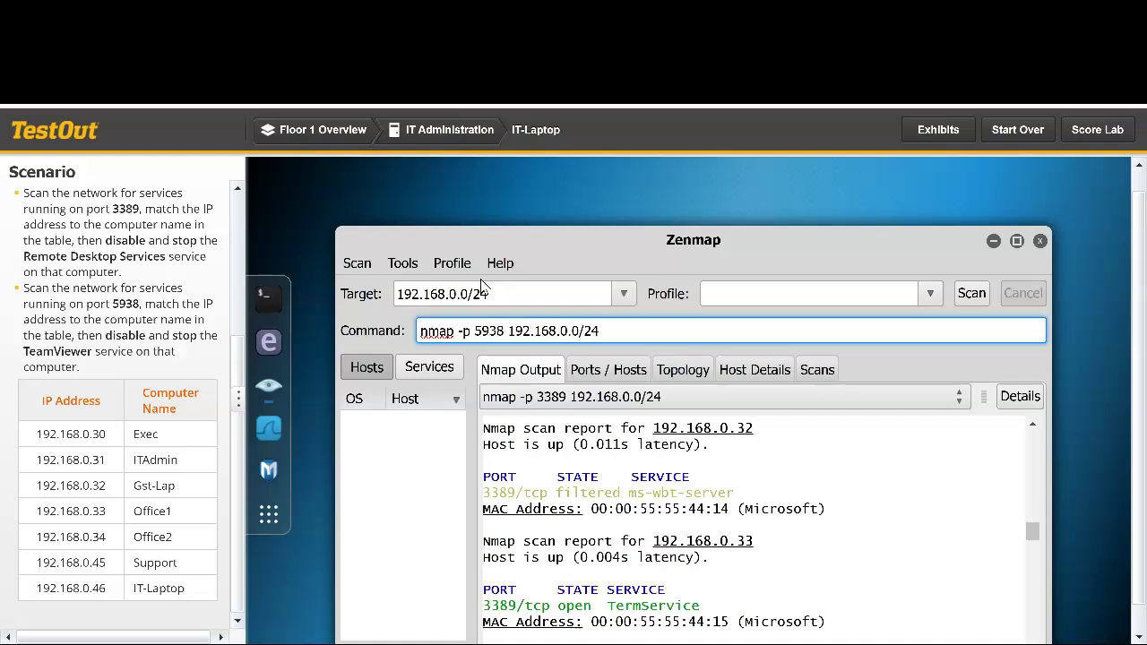
key(Return)
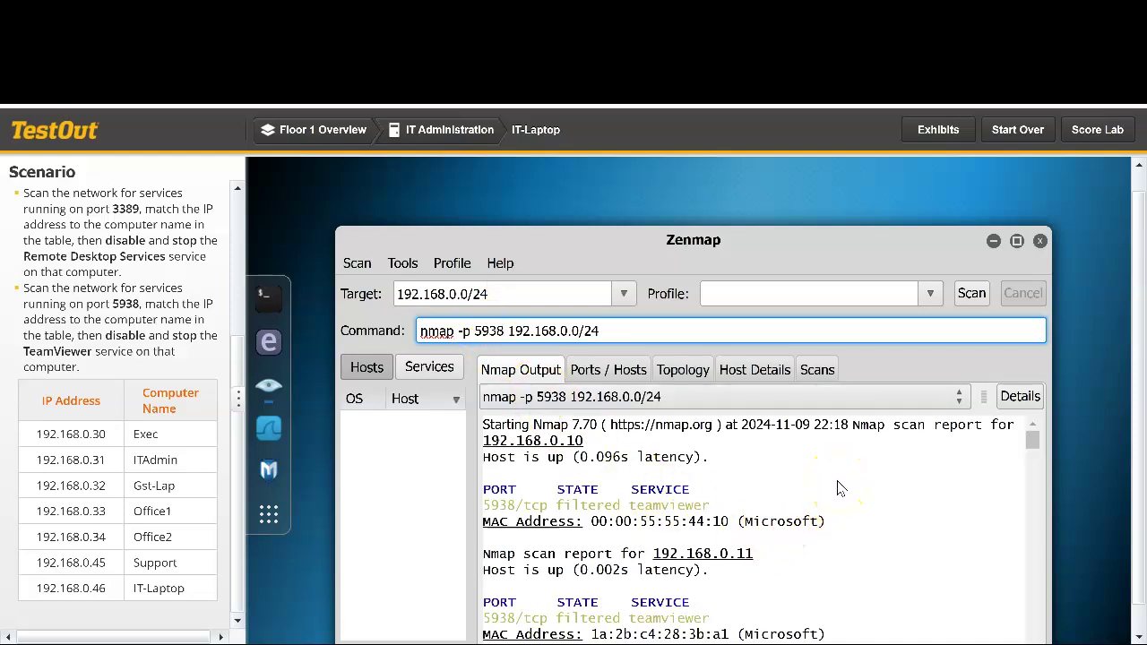
- Find port 5938 (TeamViewer) open on 192.168.0.30 and match it to Exec
scroll(838, 489, down, 5)
scroll(838, 489, down, 3)
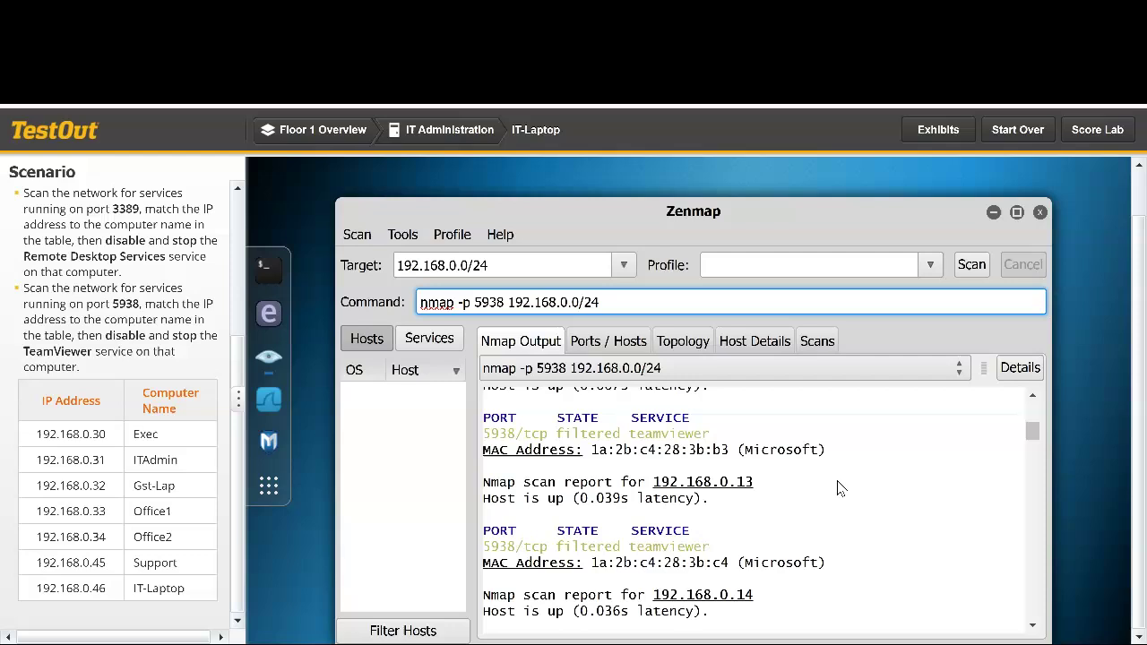
scroll(838, 484, down, 2)
scroll(838, 484, down, 2)
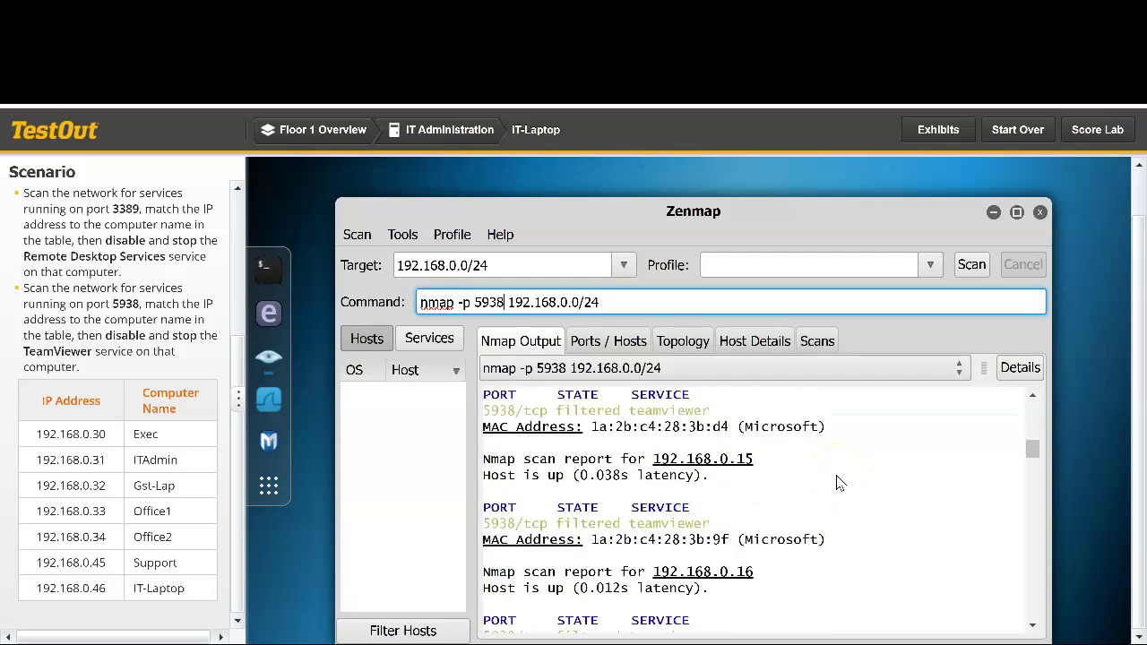
scroll(838, 484, down, 1)
scroll(838, 484, down, 3)
scroll(838, 484, down, 2)
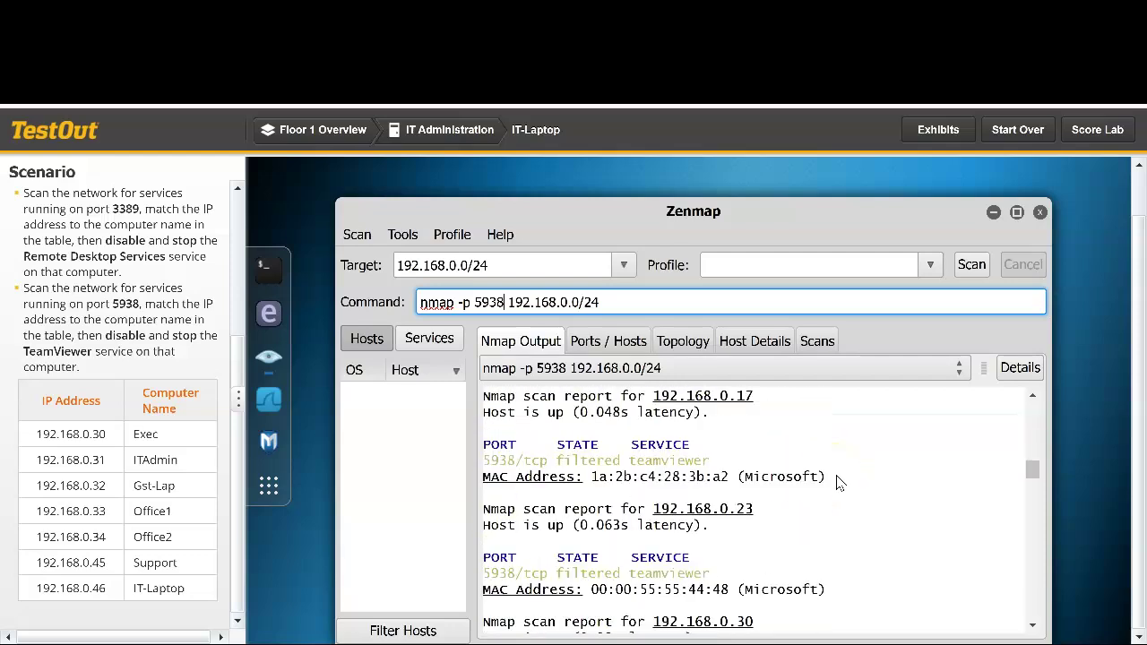
scroll(838, 482, down, 2)
scroll(838, 482, down, 2)
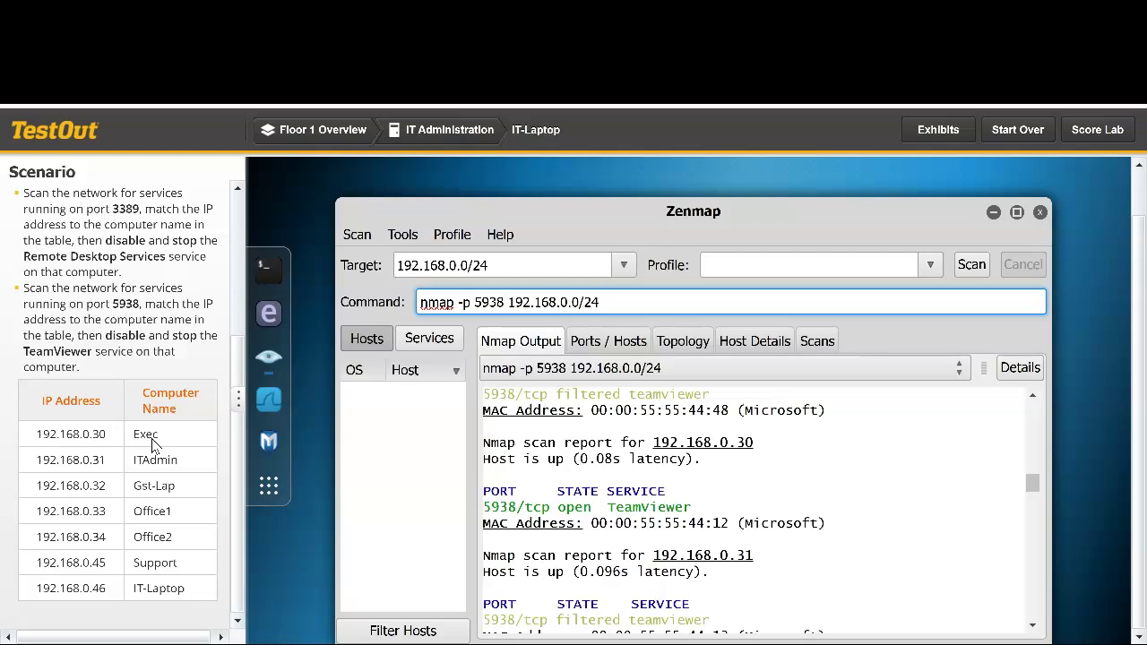
click(55, 359)
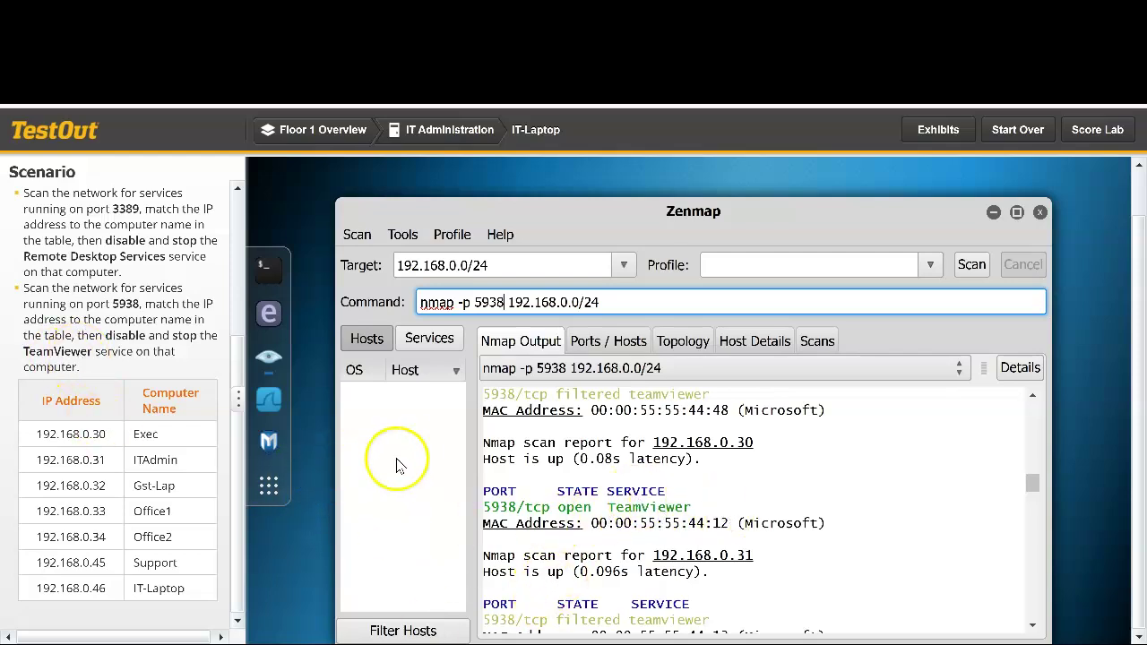
- Connect to the Exec computer and open a maximized Services console via a 'serv' search
click(334, 131)
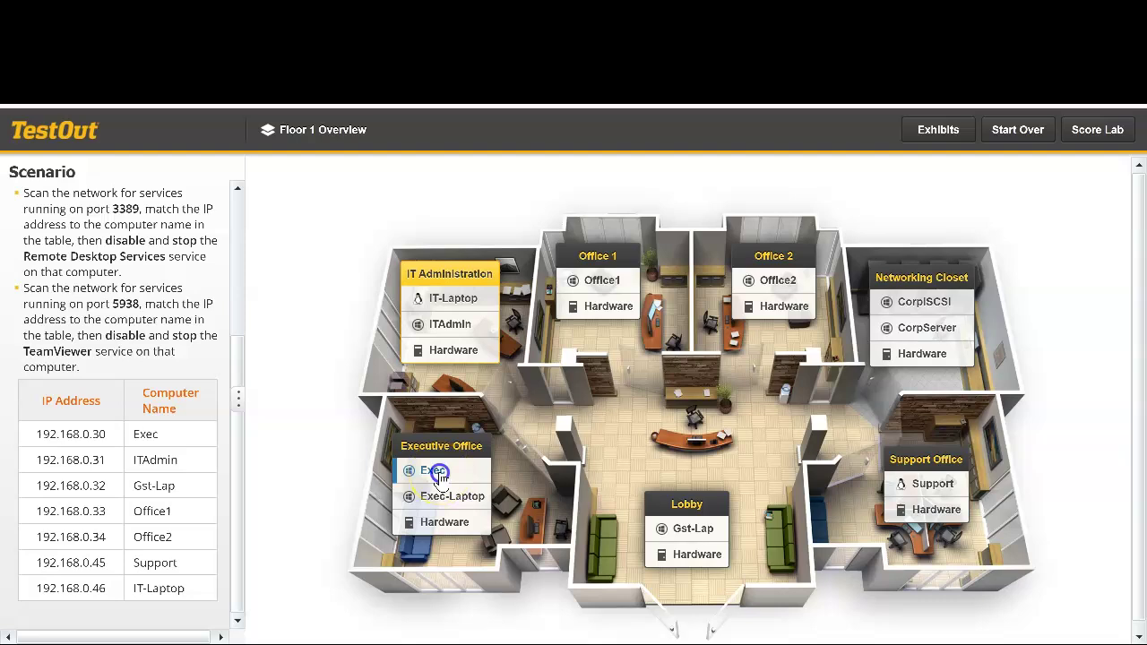
click(437, 472)
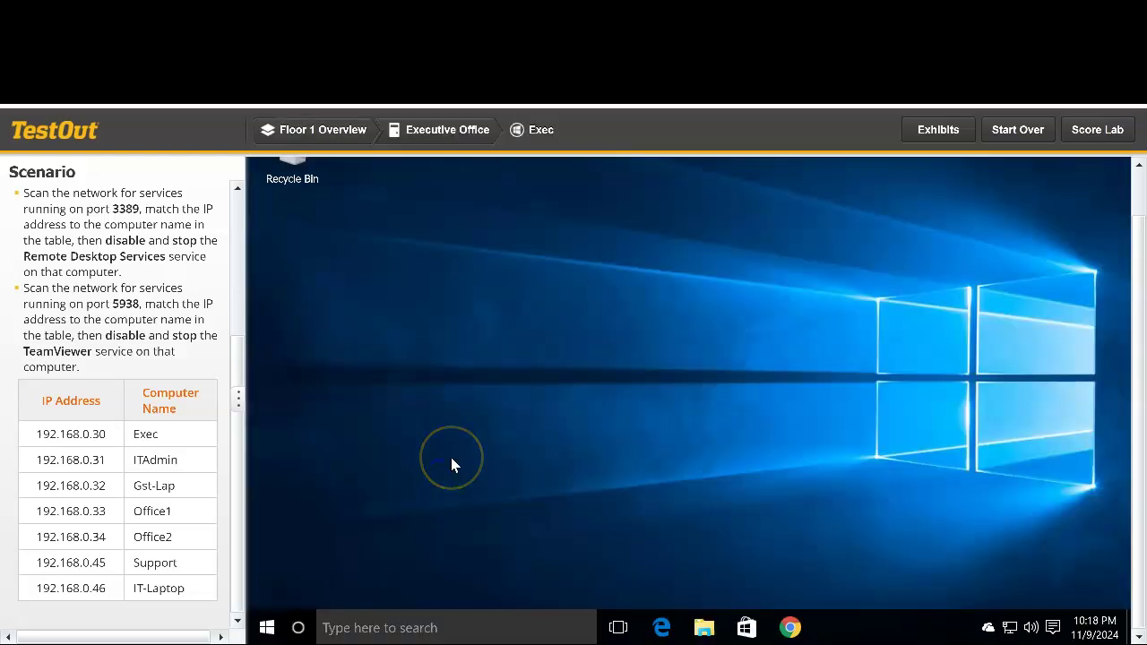
click(456, 628)
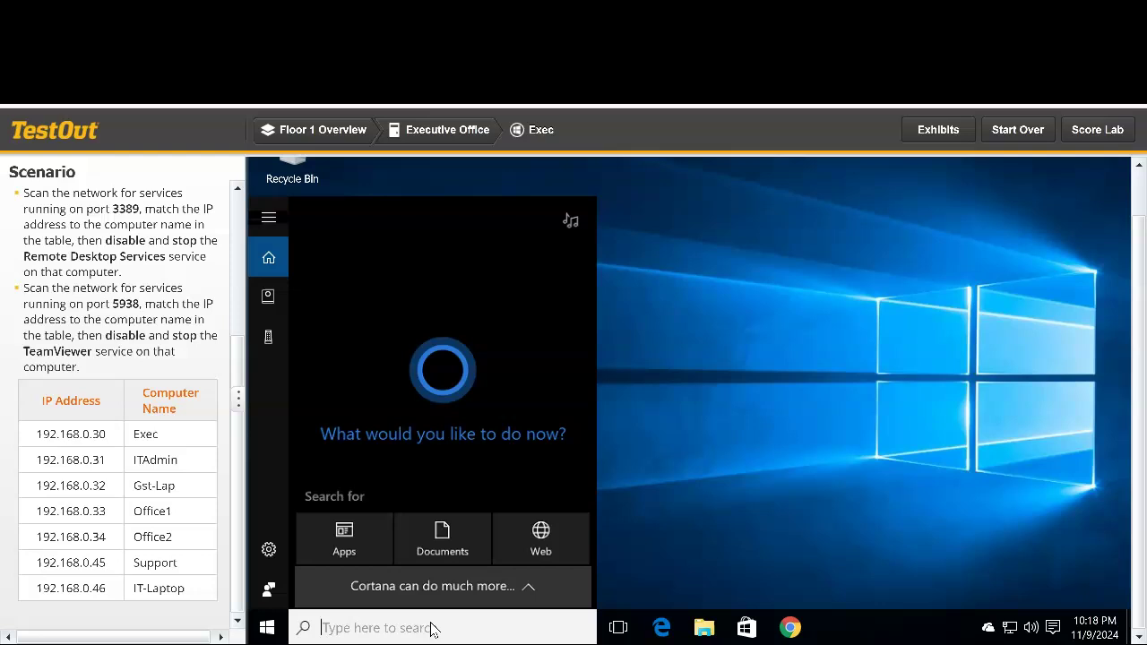
text(serv)
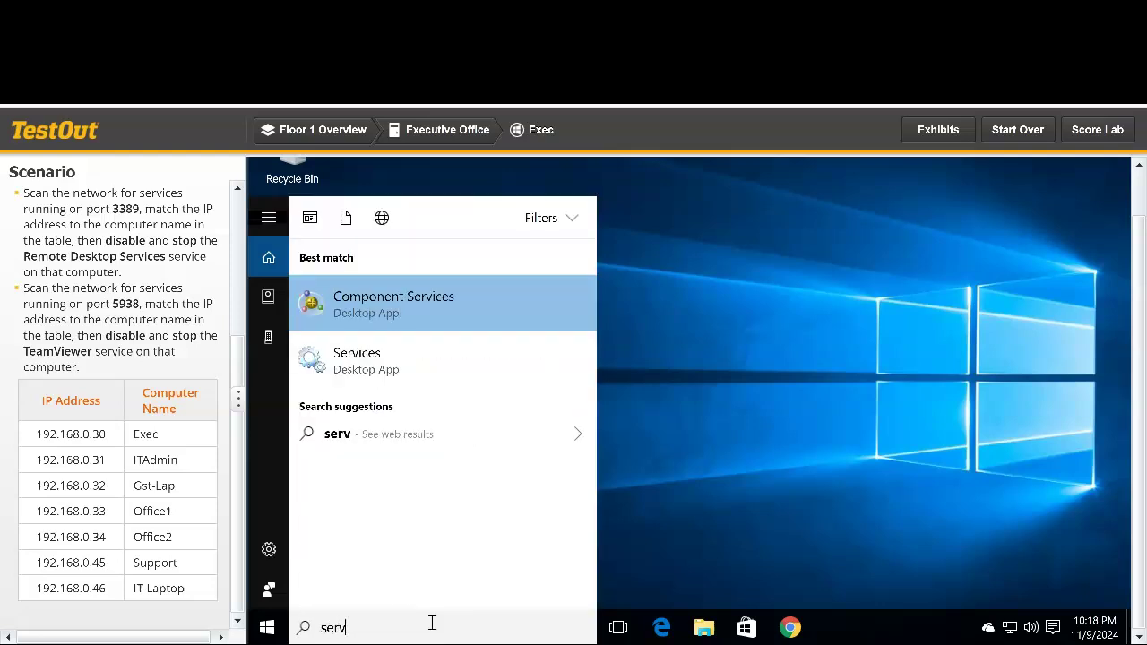
click(461, 371)
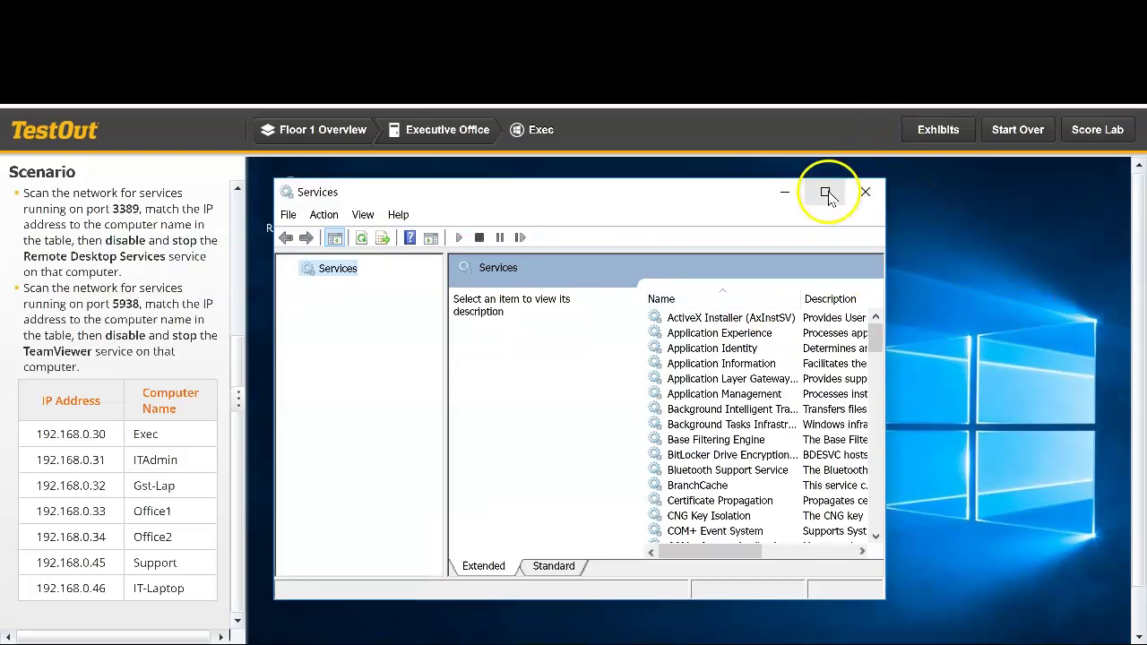
click(825, 191)
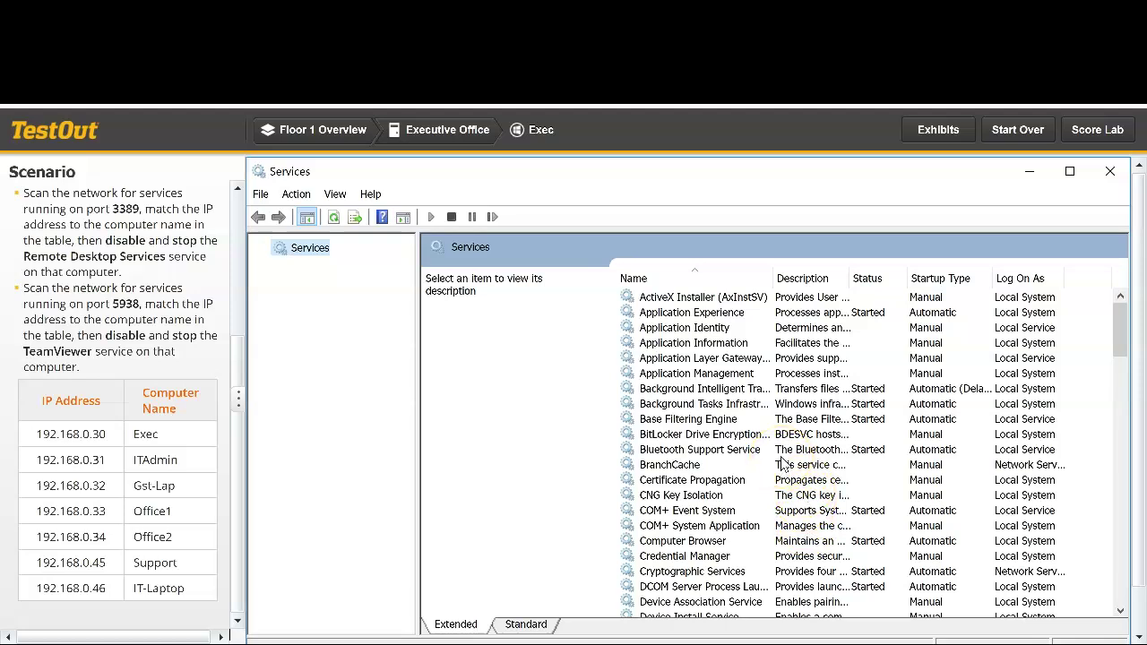
- Stop the TeamViewer 14 service on Exec and change its startup type to Disabled
scroll(782, 462, down, 15)
scroll(717, 457, down, 5)
scroll(678, 453, down, 5)
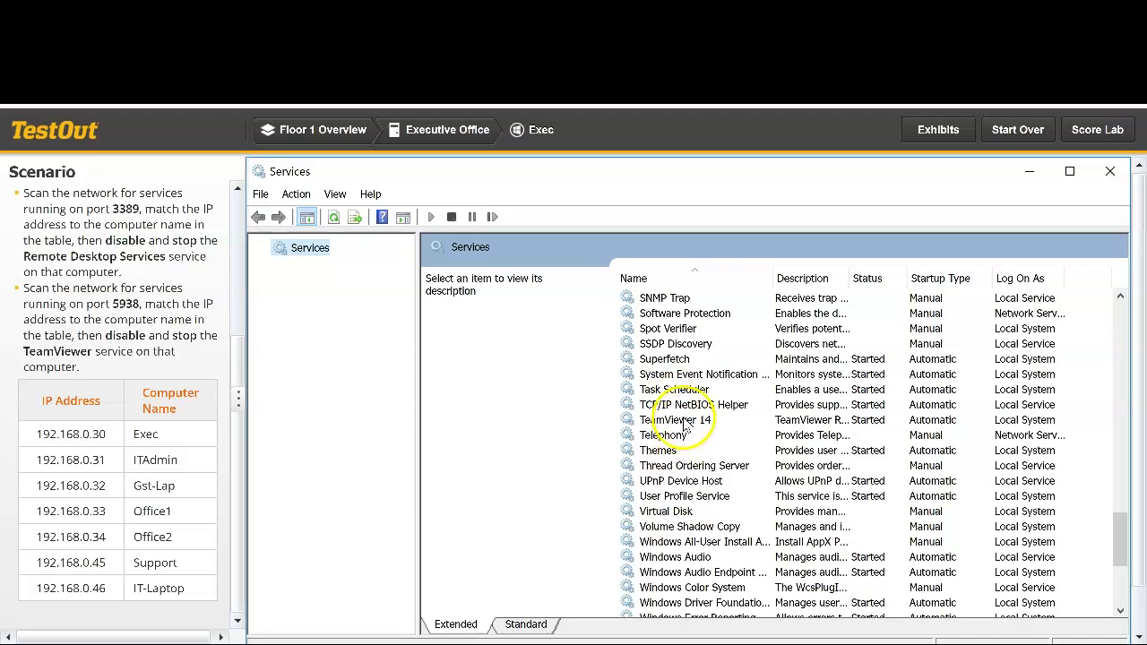
click(683, 421)
right_click(683, 421)
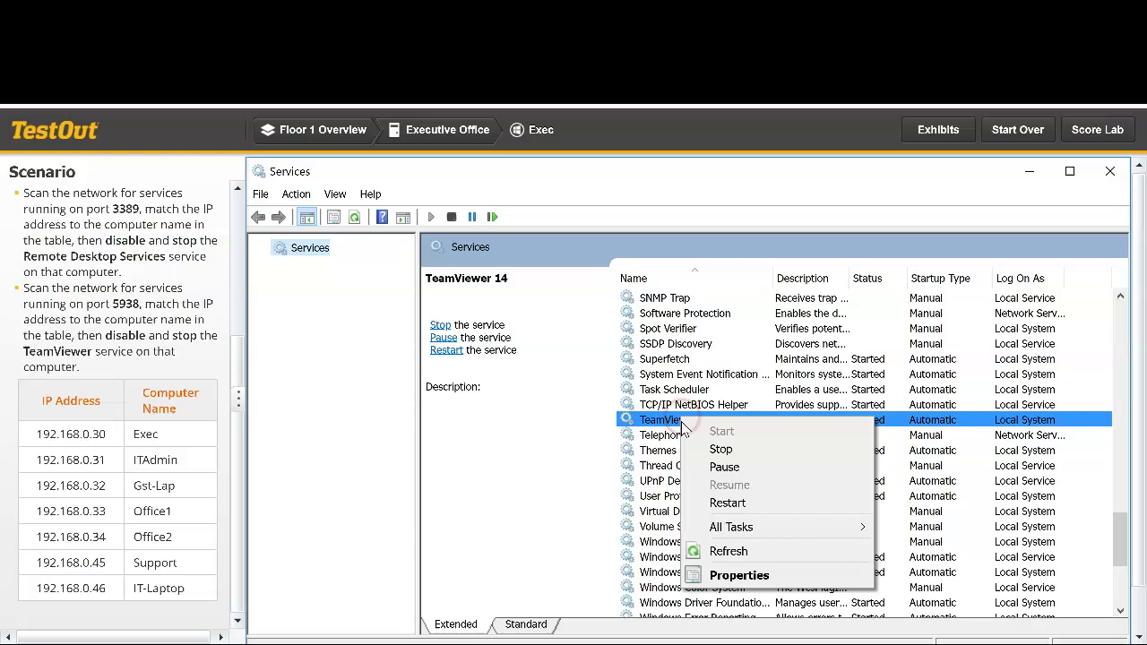
click(755, 578)
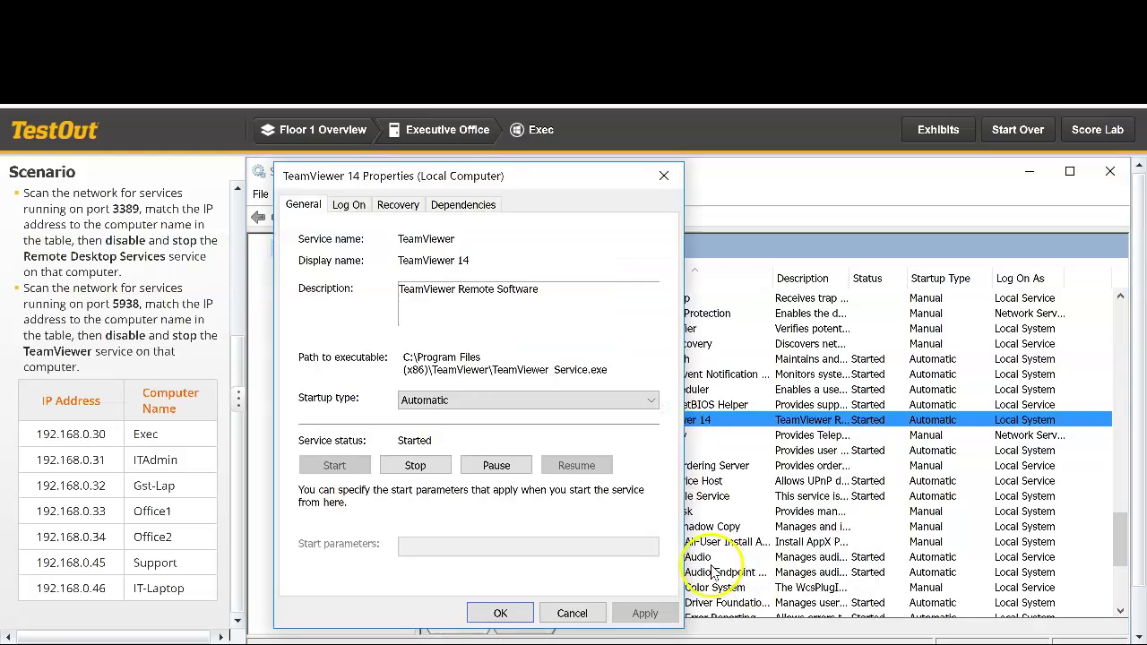
click(412, 467)
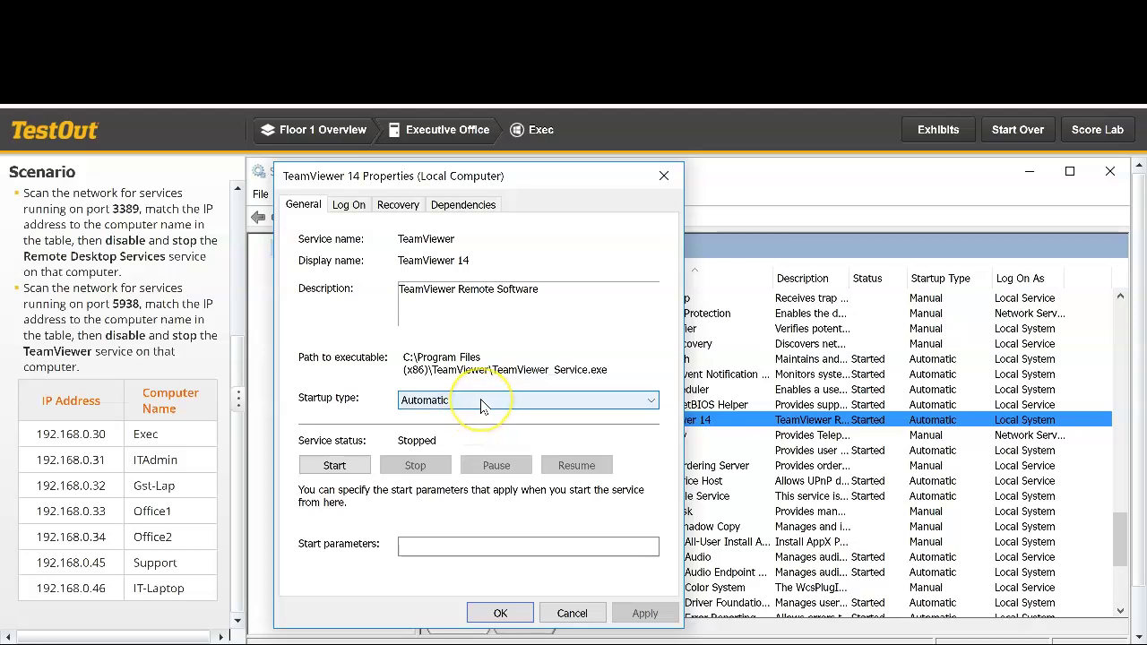
click(480, 403)
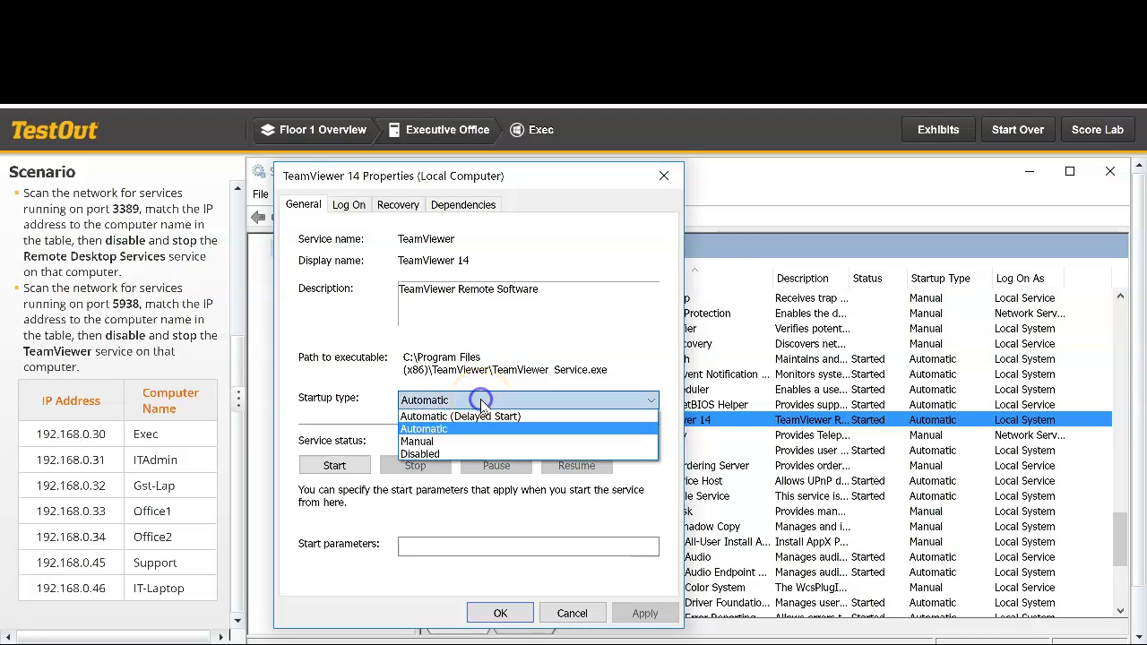
click(450, 453)
click(643, 613)
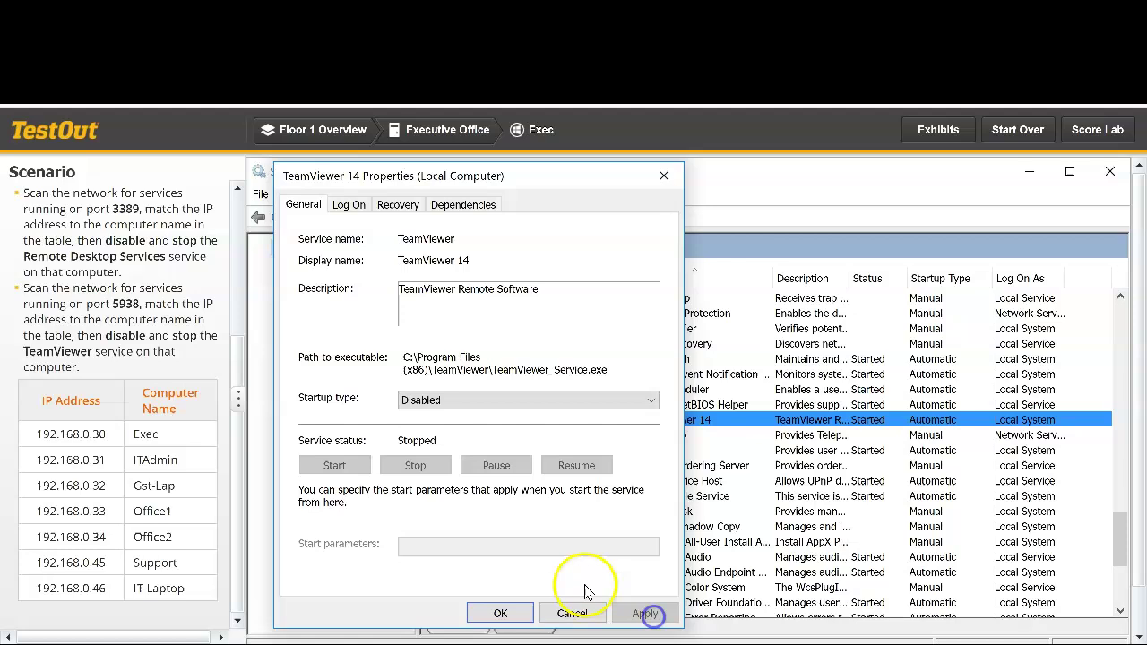
click(500, 613)
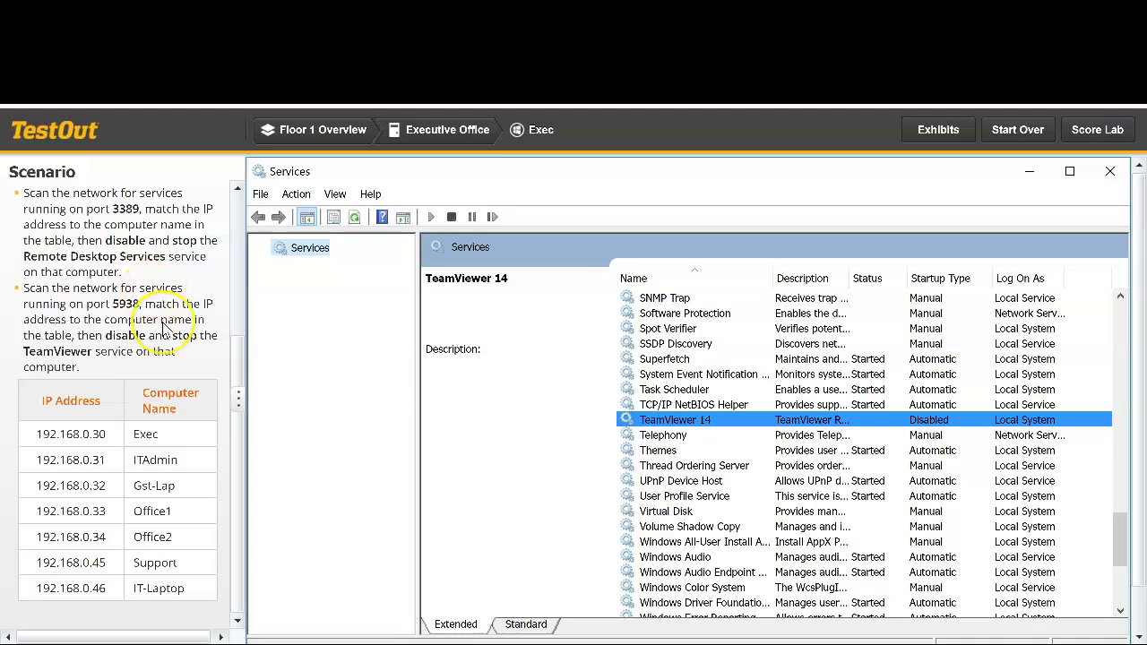
- Score the lab, review the 2 of 2 (100%) passing report, and close the lab
scroll(164, 329, up, 5)
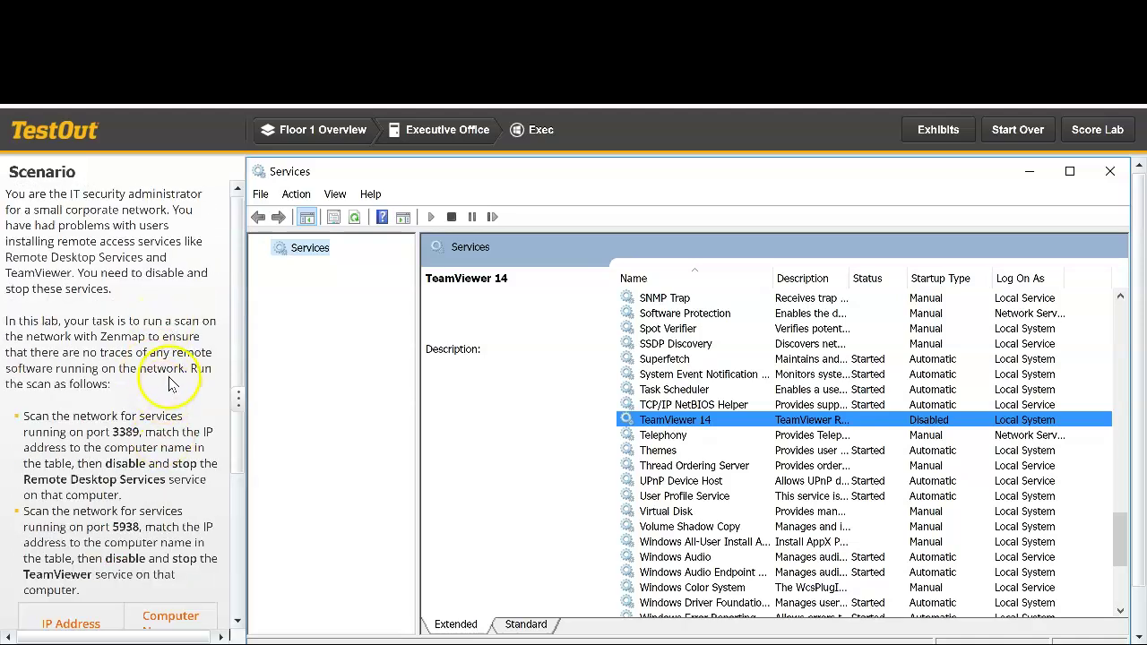
scroll(170, 381, down, 2)
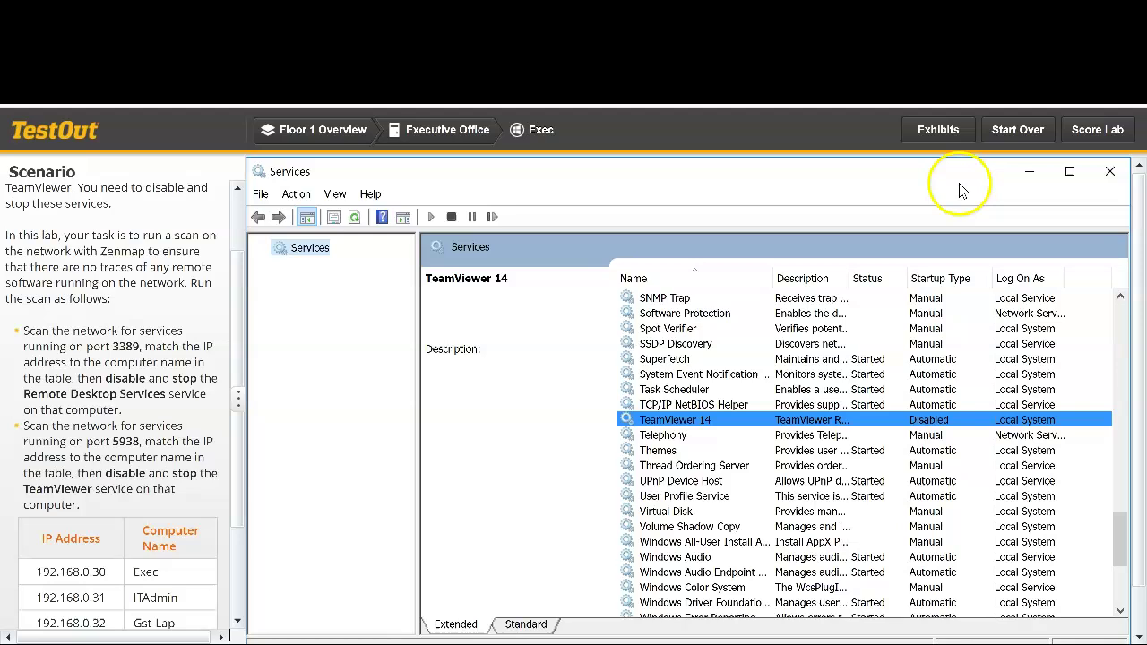
click(1100, 131)
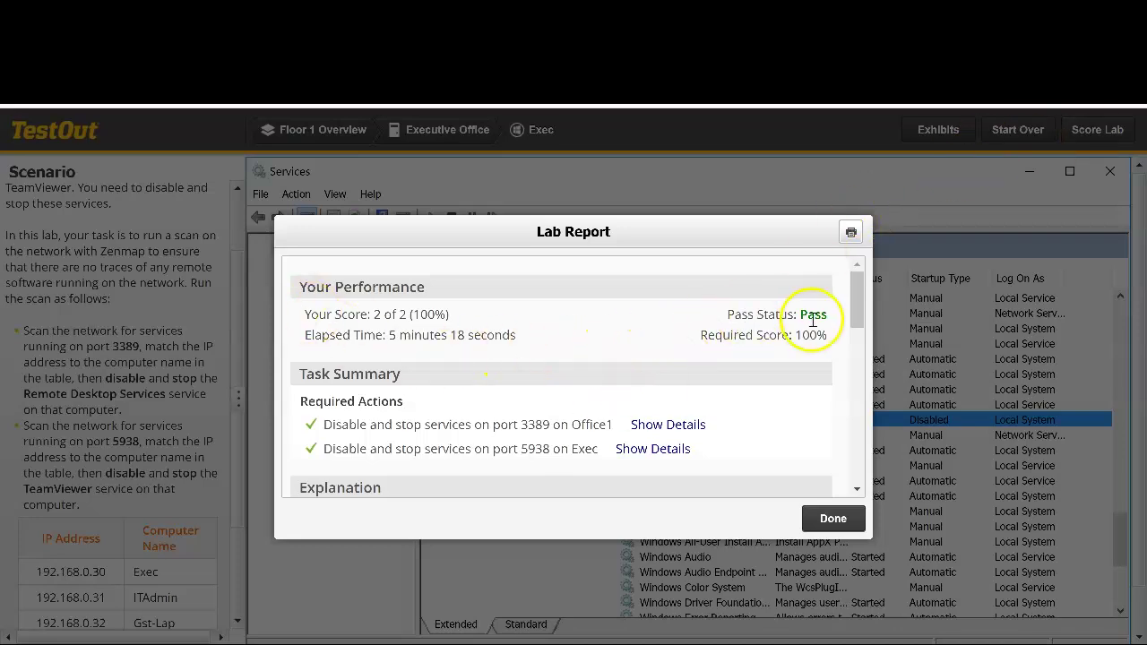
scroll(652, 369, down, 5)
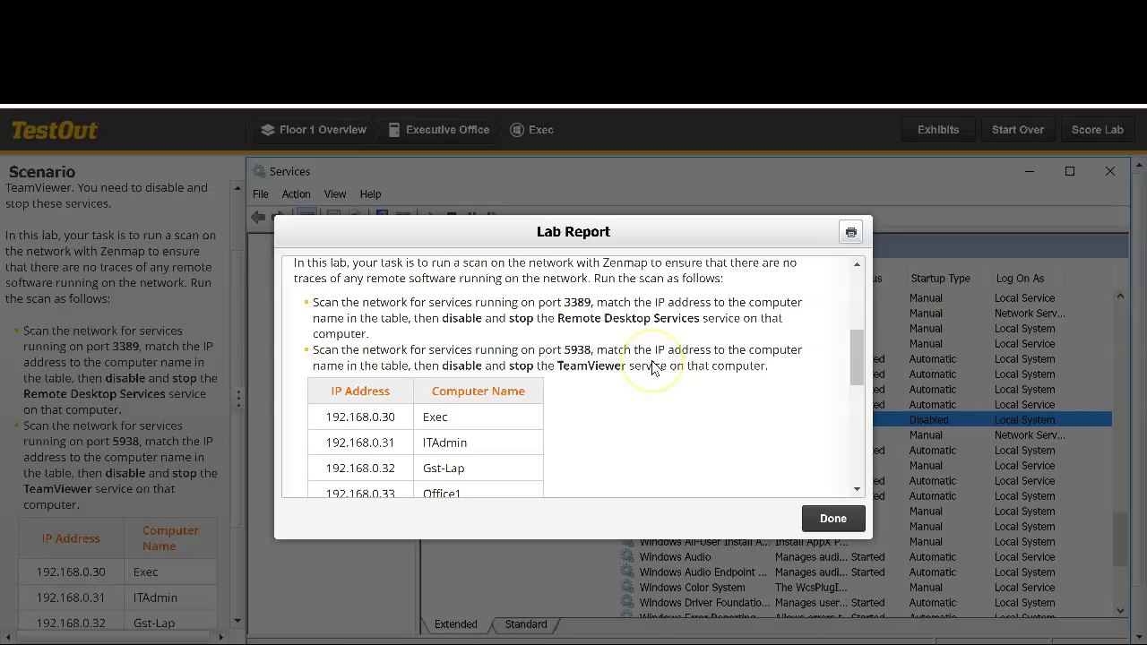
scroll(653, 368, down, 3)
scroll(652, 368, down, 5)
scroll(652, 368, down, 1)
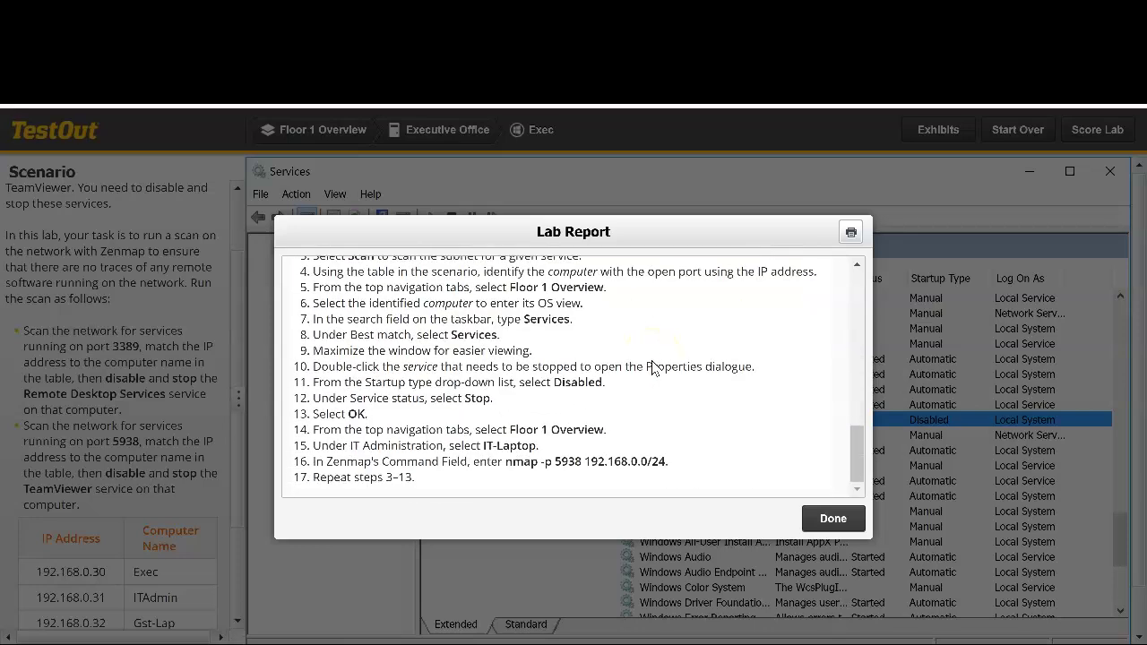
click(833, 520)
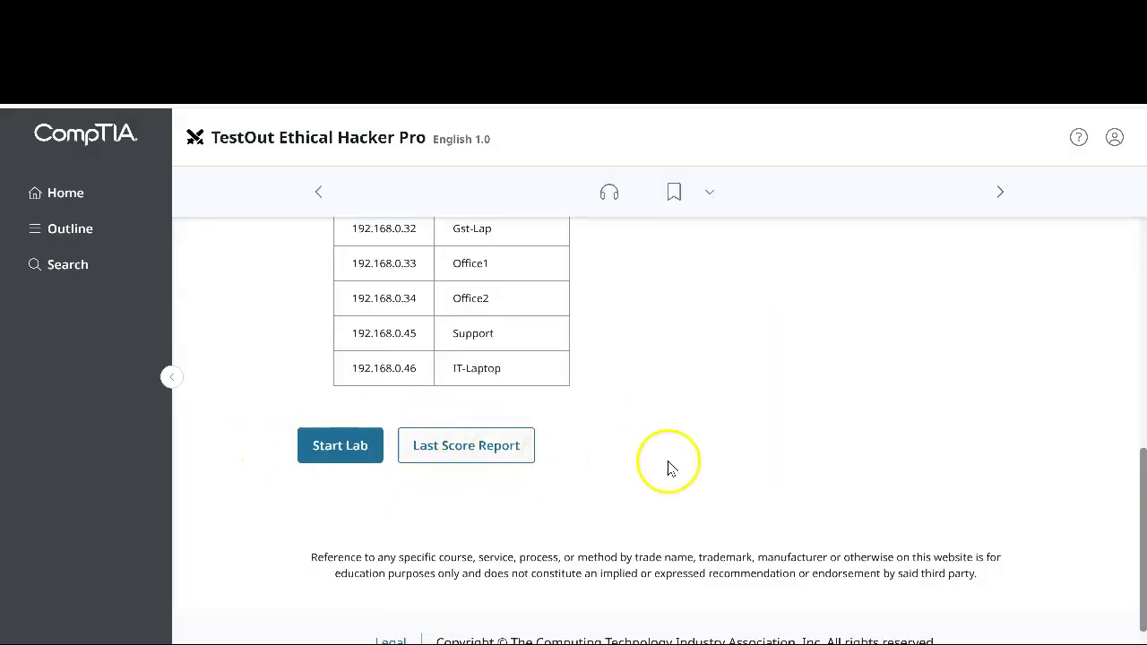
scroll(666, 461, up, 10)
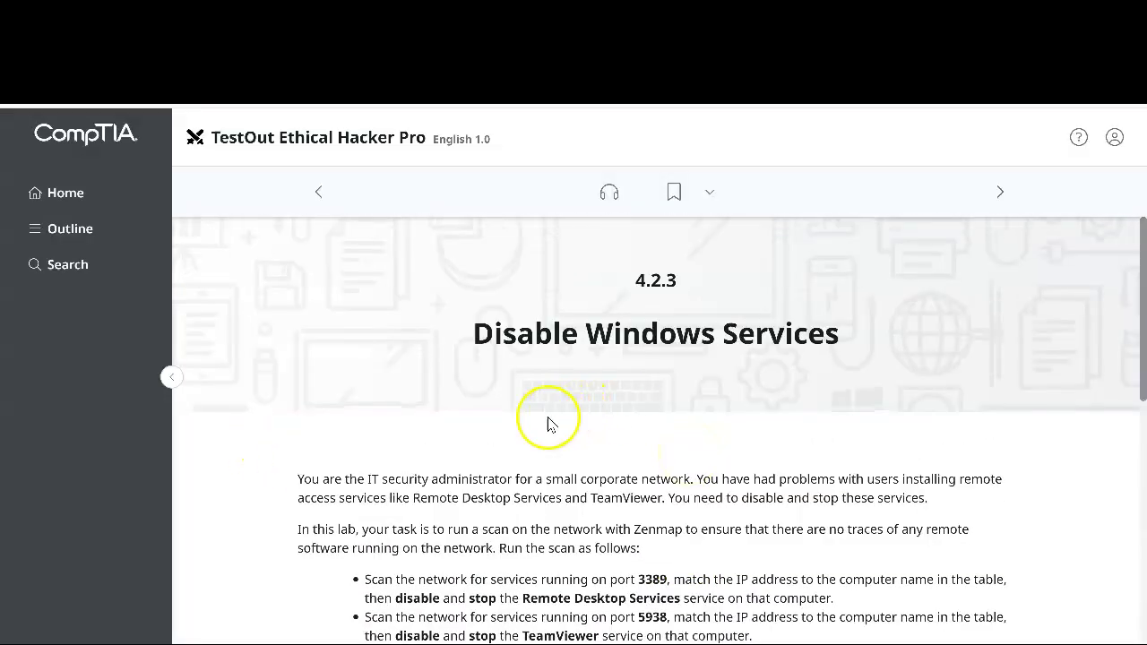